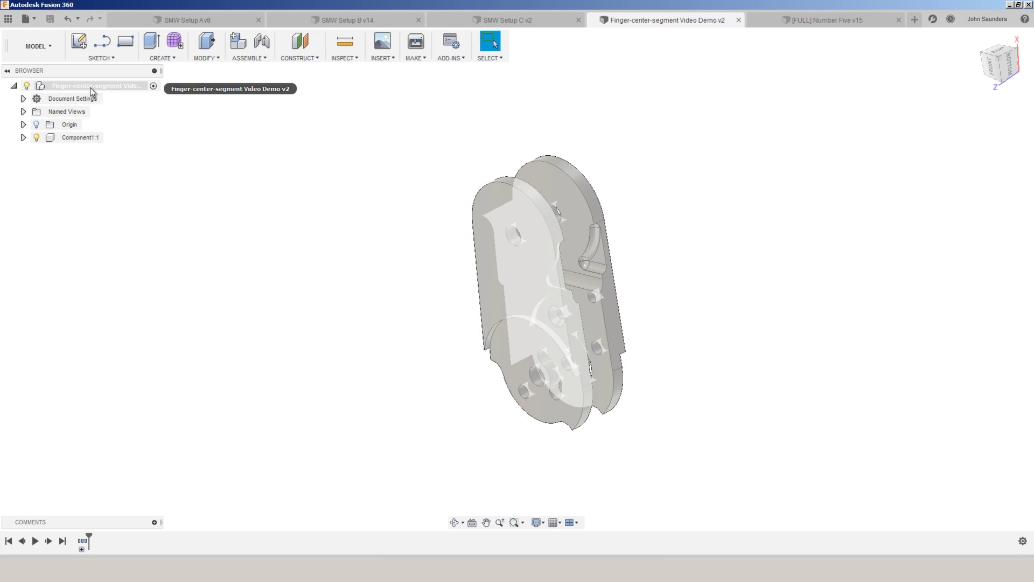
Step: Create a new component under the root and name it Stock
right_click(90, 88)
left_click(110, 96)
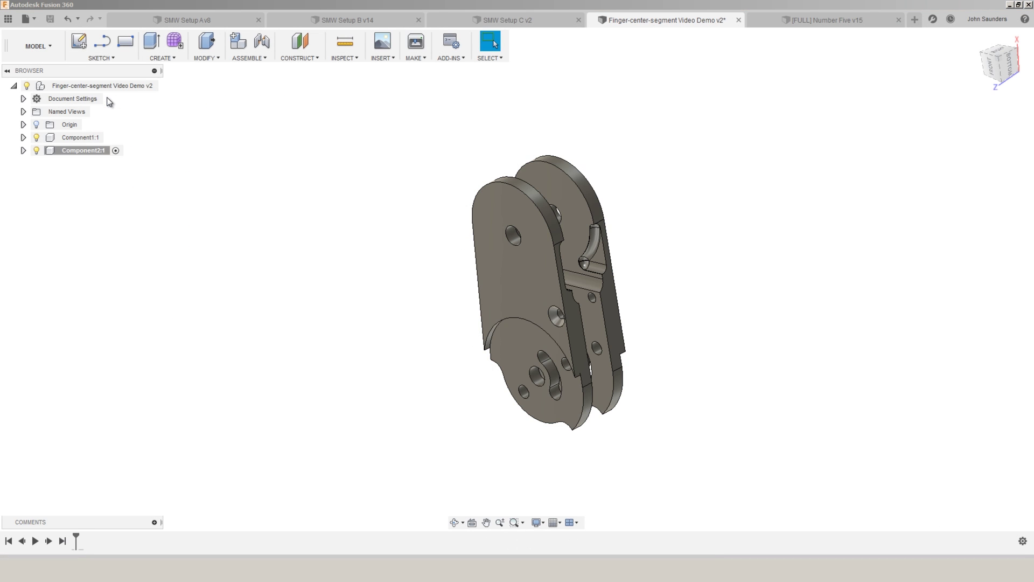
double_click(83, 151)
type("Stock")
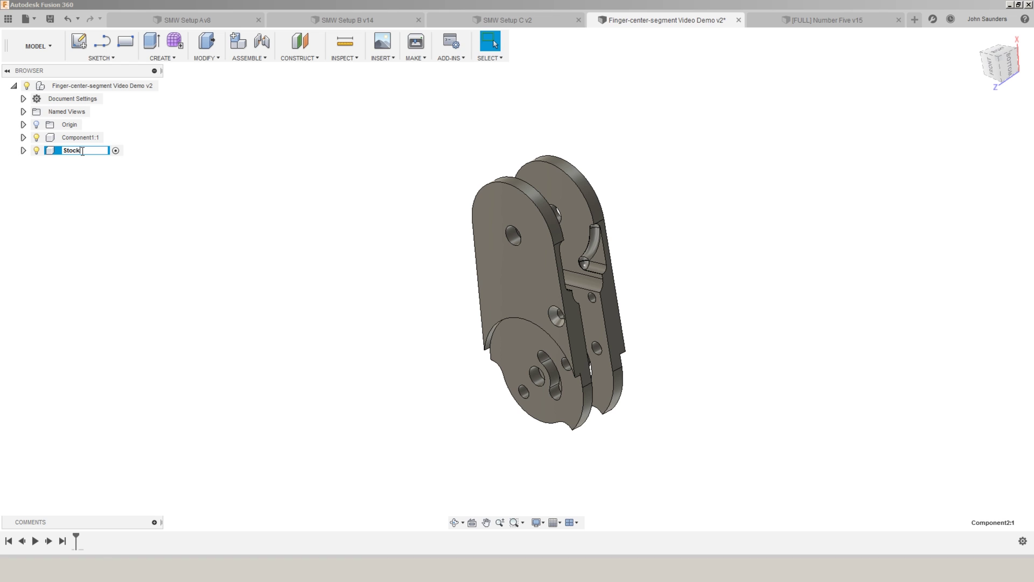
key("Return")
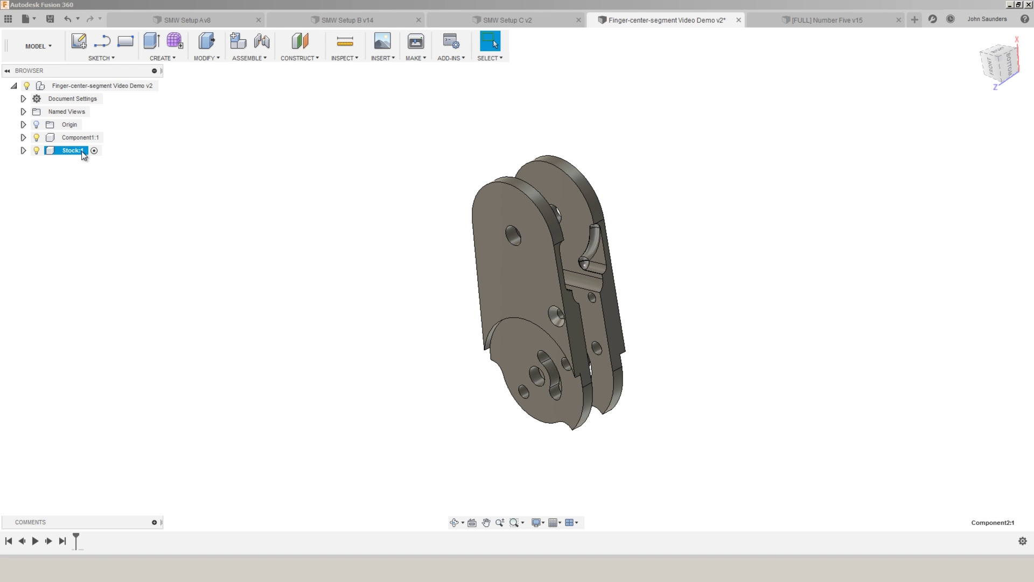
Step: Sketch a 1.5 × 0.75 in rectangle on the Right plane
mouse_move(300, 168)
middle_mouse_down("shift")
mouse_move(361, 222)
mouse_move(455, 270)
middle_mouse_up("shift")
key("r")
left_click(455, 270)
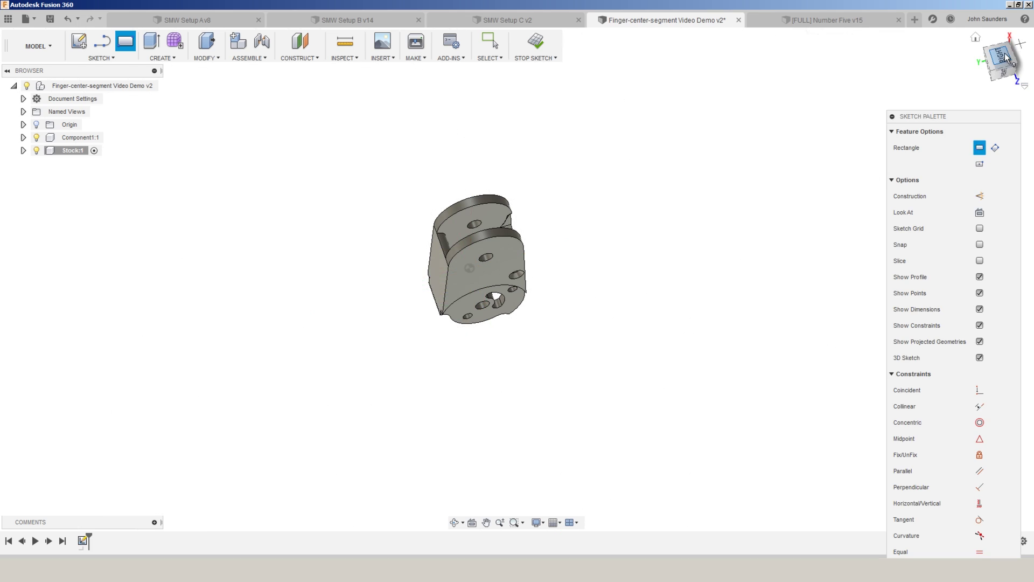
left_click(409, 206)
type("0.75")
key("Tab")
type("1.5")
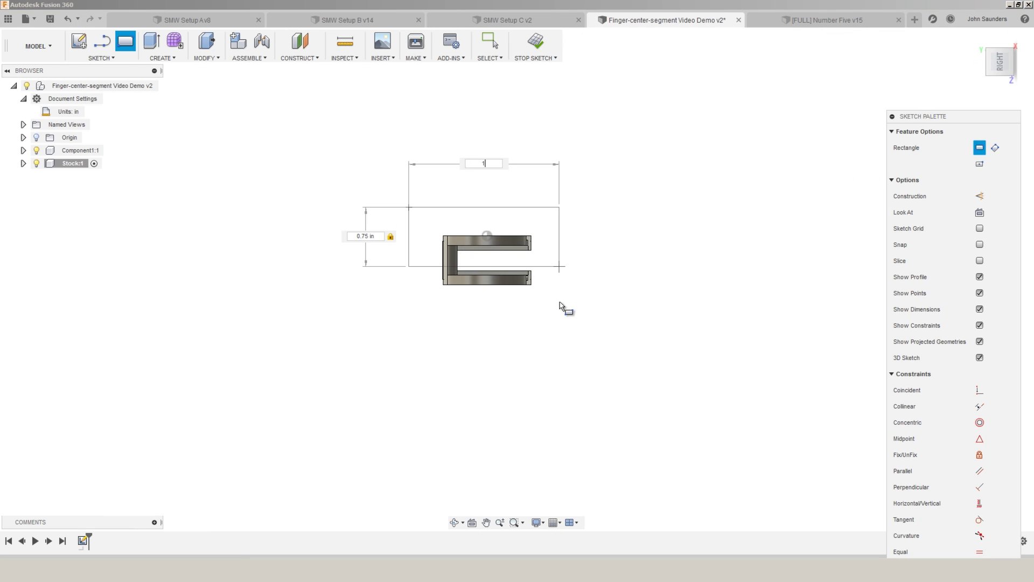
key("Return")
key("Escape")
Step: Extrude the rectangle two sides, 1.90 in up and 1.10 in down, around the finger
key("e")
left_click(985, 183)
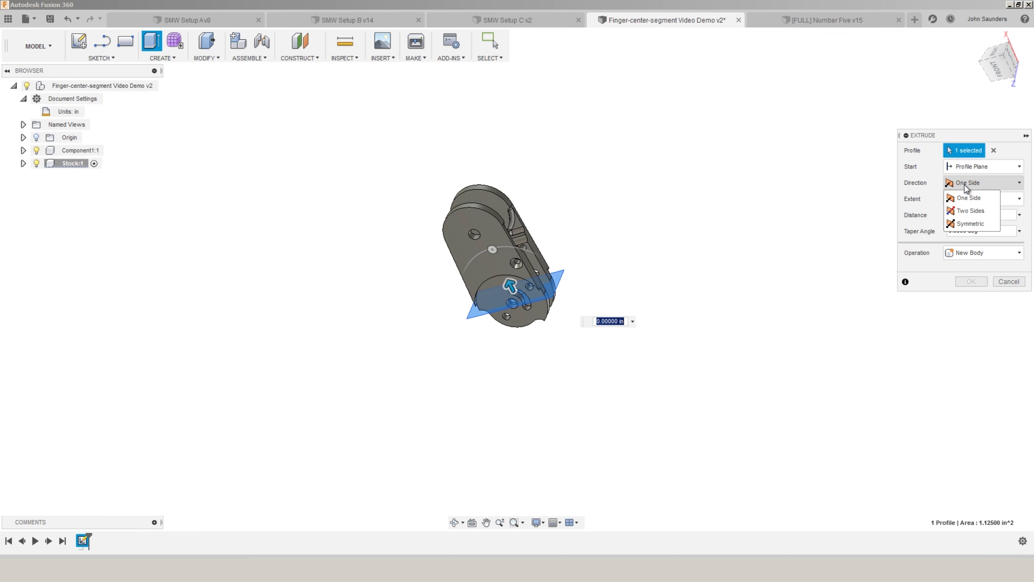
left_click(972, 211)
left_click_drag(521, 291, 459, 186)
middle_click_drag(531, 311, 545, 291, "shift")
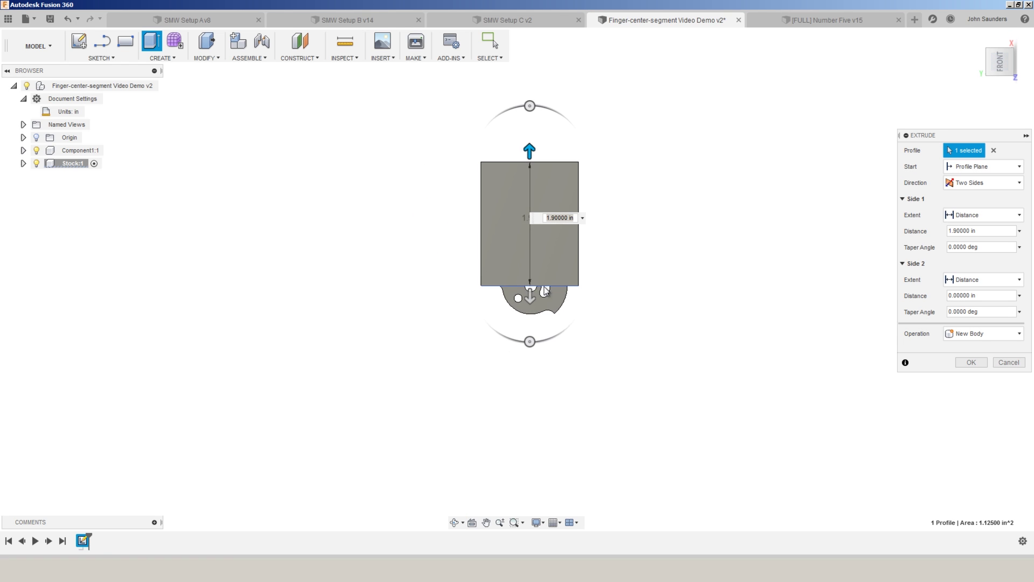
left_click_drag(530, 298, 530, 399)
key("Return")
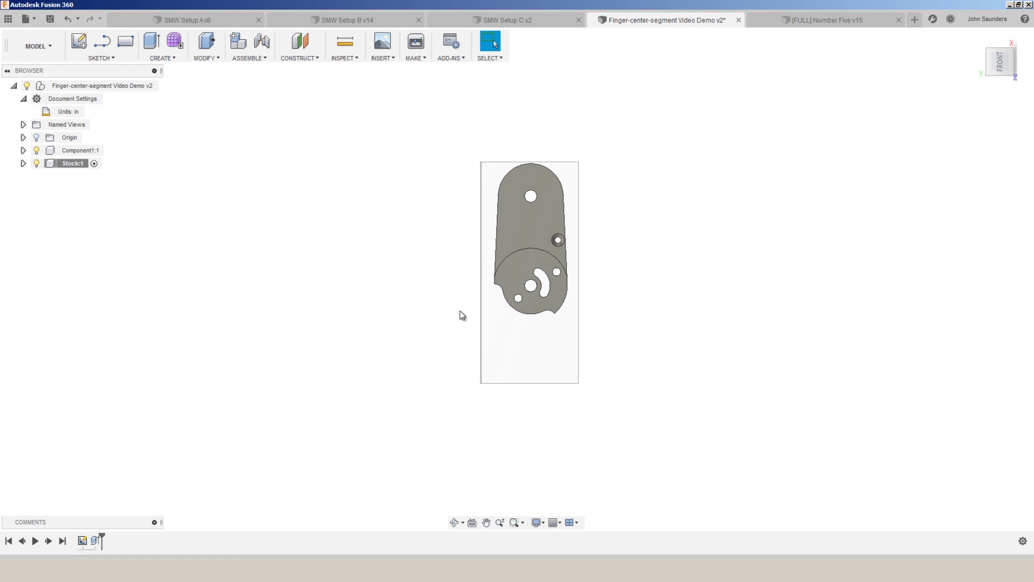
middle_click_drag(583, 287, 381, 196, "shift")
Step: Rigid-group Component1:1 with Stock:1, then drag-test the pair and undo the move
left_click(260, 60)
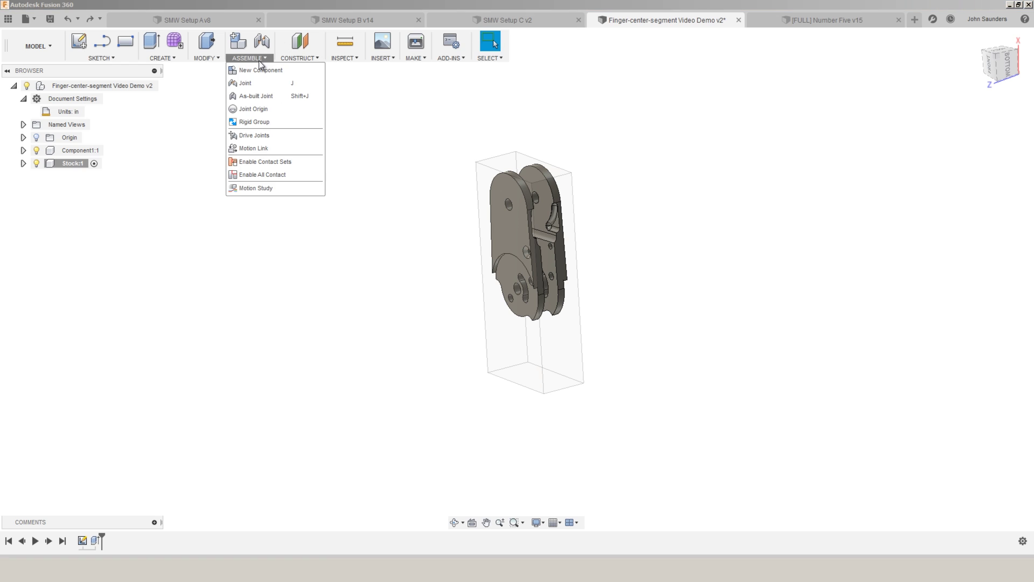
left_click(267, 121)
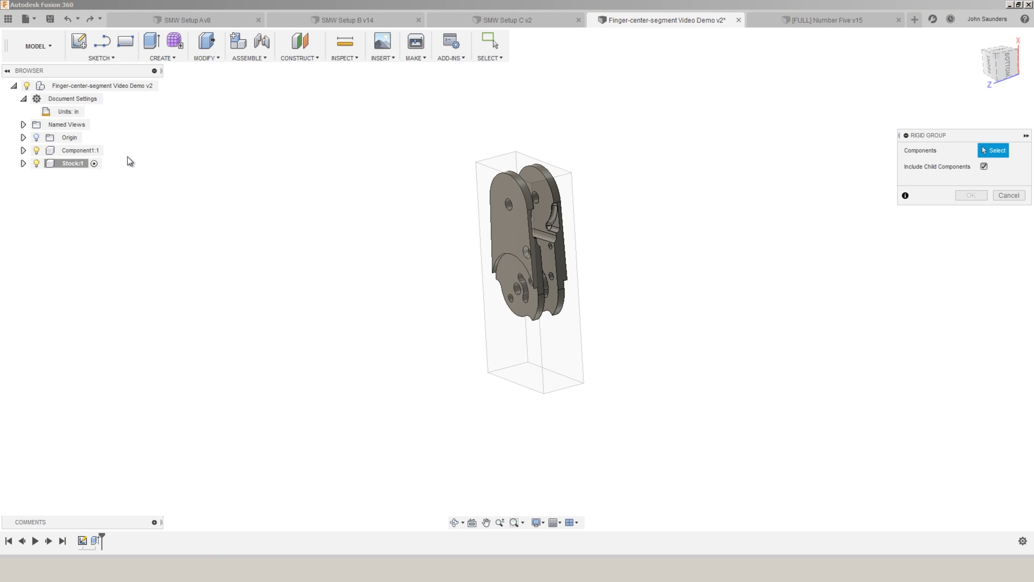
left_click(79, 151)
left_click(72, 164)
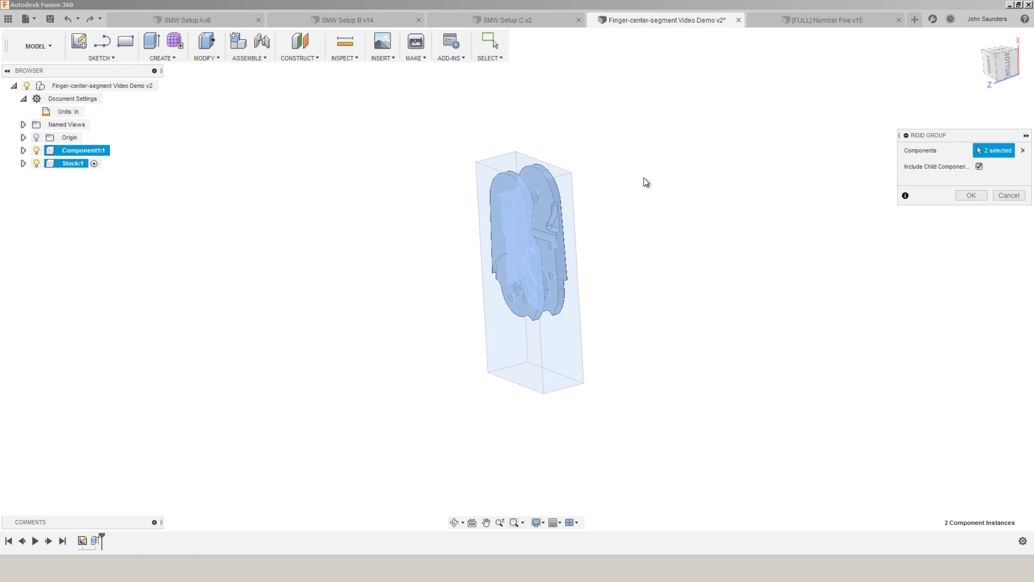
left_click(967, 195)
left_click_drag(537, 244, 582, 232)
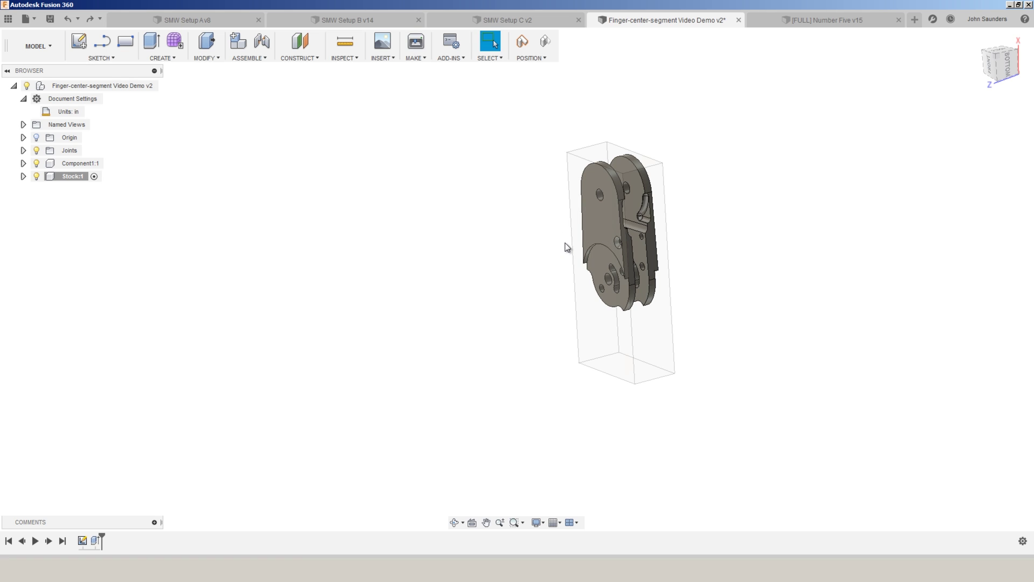
key("ctrl+z")
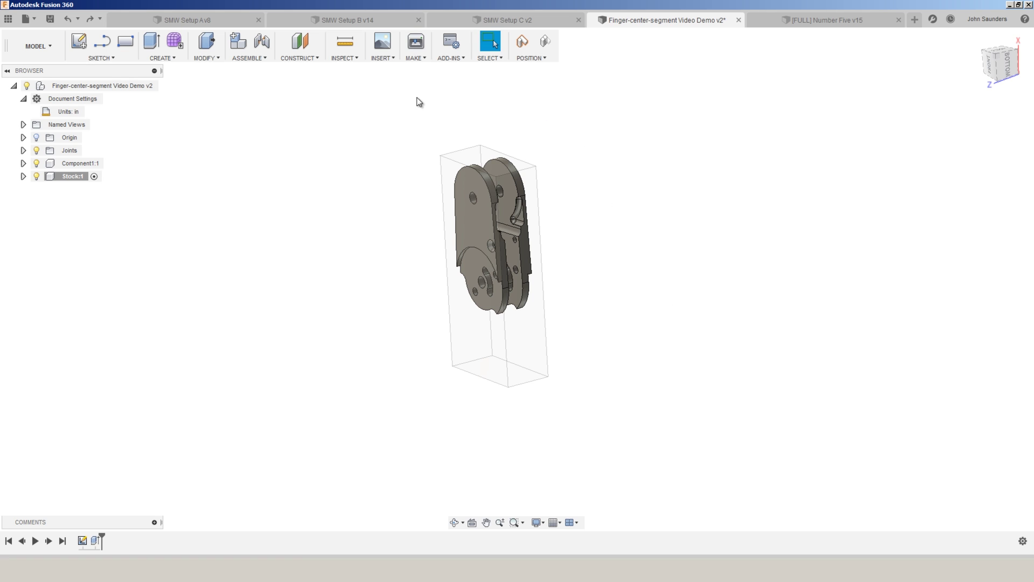
Step: Insert the SMW Setup A file from the Data Panel into the current design
left_click(8, 18)
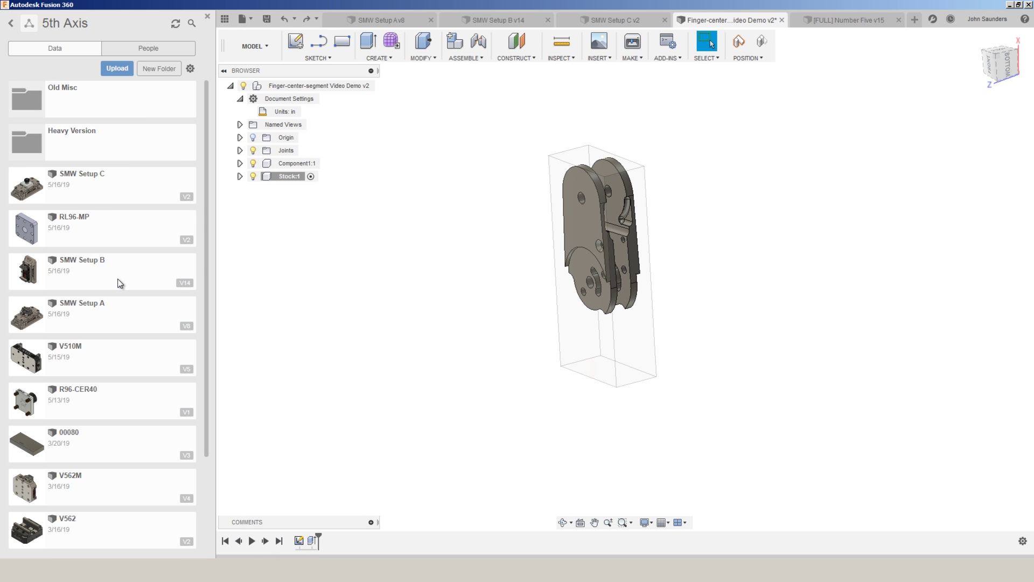
left_click(119, 320)
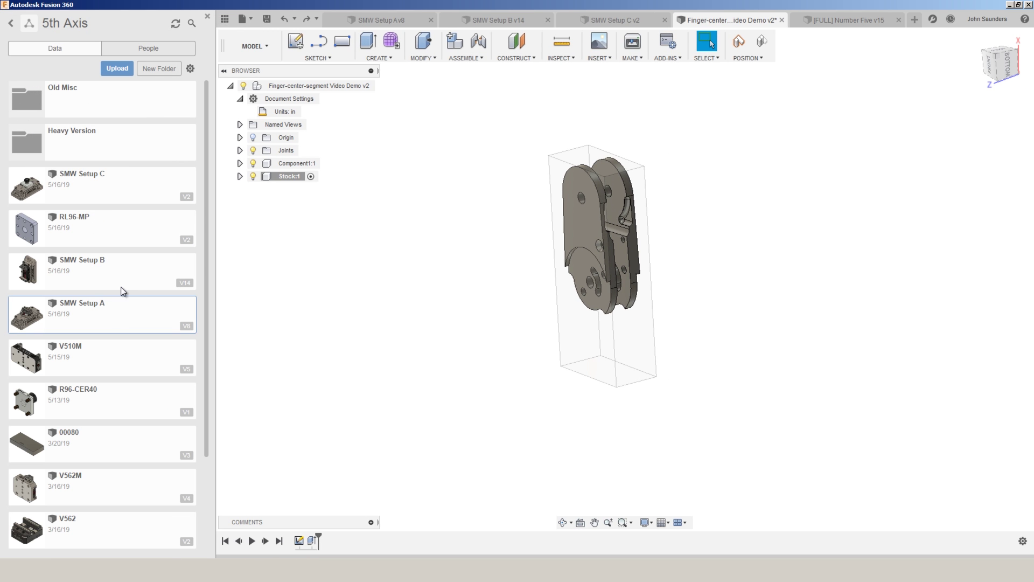
left_click(121, 283, "ctrl")
left_click(138, 180, "ctrl")
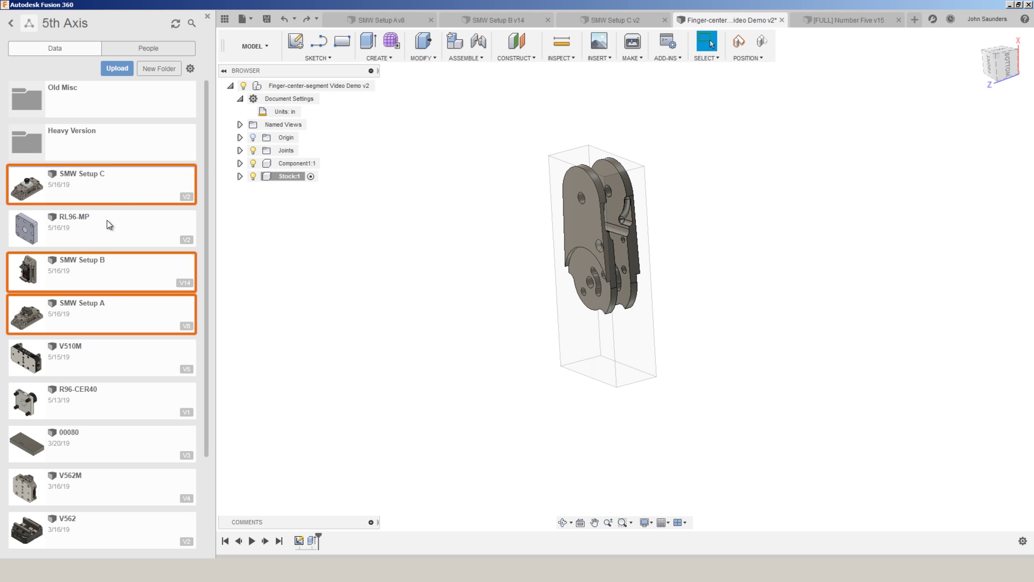
left_click(116, 316)
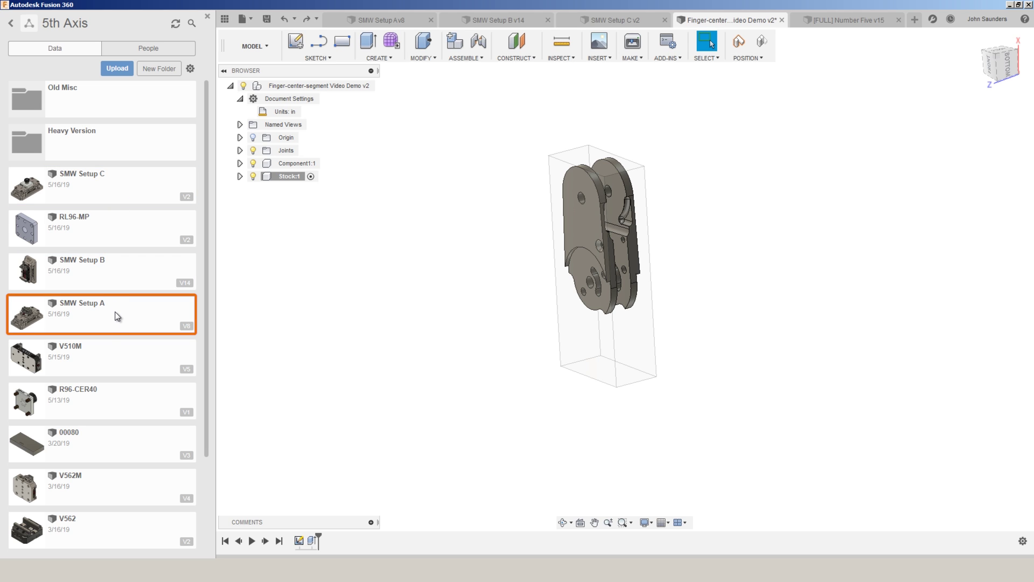
right_click(119, 318)
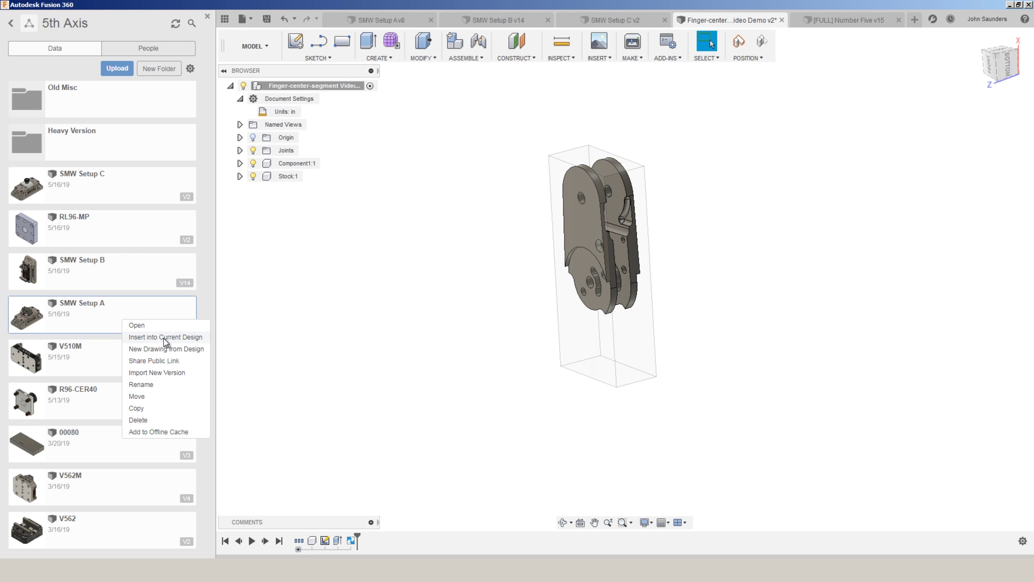
left_click(165, 339)
left_click(972, 342)
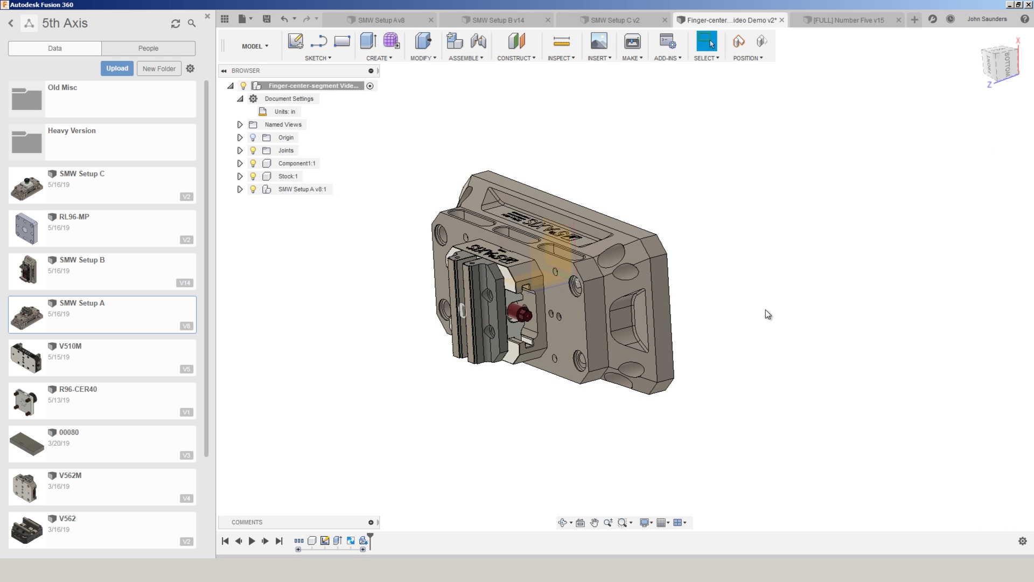
Step: Joint the vise's underside point to the design origin
left_click(465, 58)
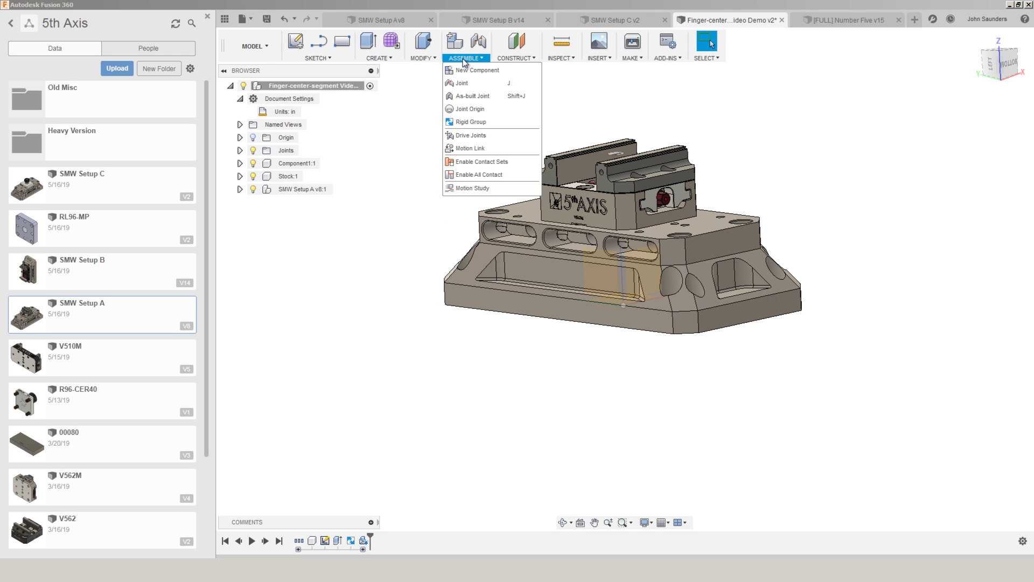
left_click(458, 86)
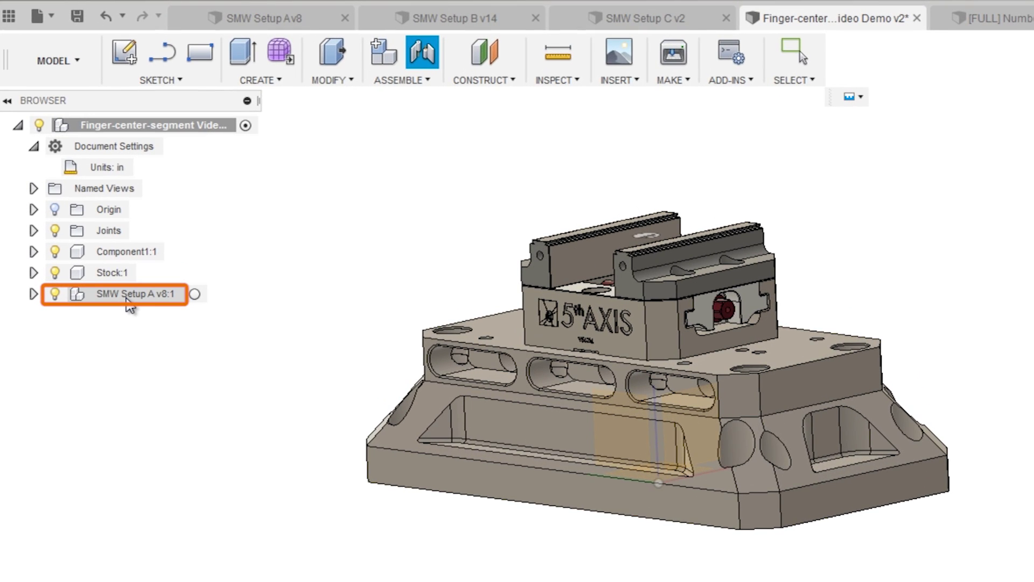
middle_click_drag(377, 567, 365, 489, "shift")
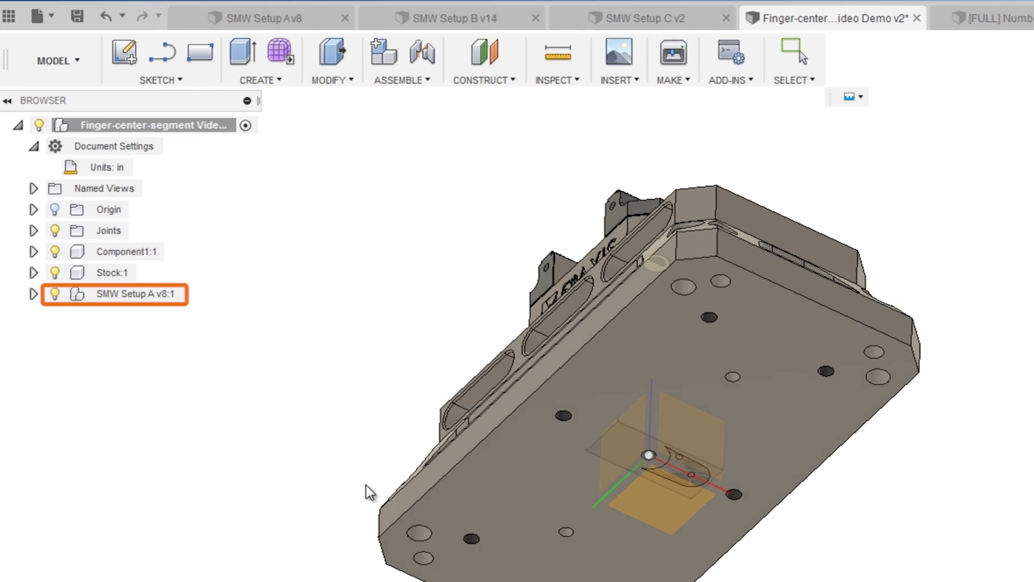
left_click(652, 460)
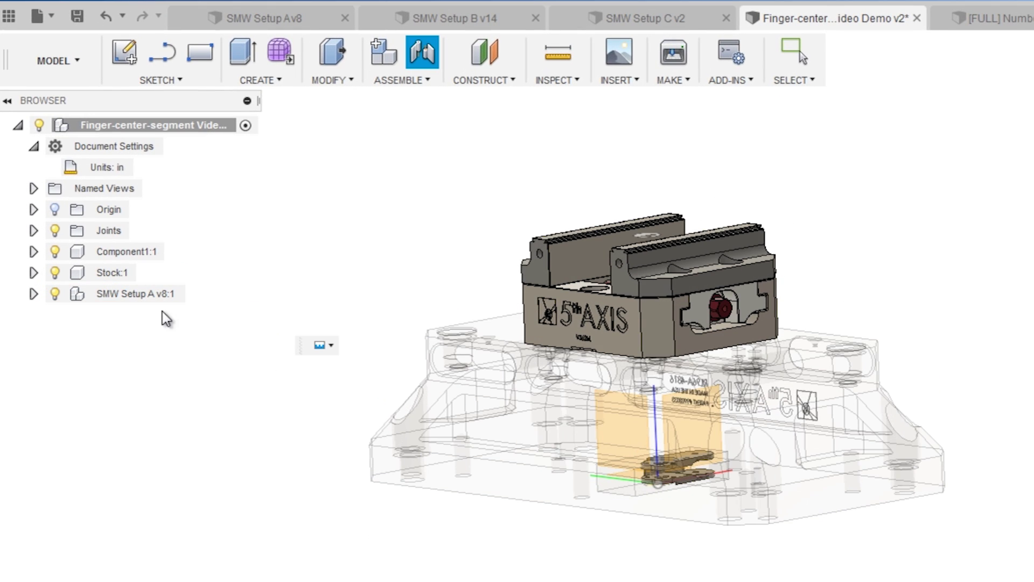
left_click(55, 294)
left_click(54, 273)
left_click(54, 252)
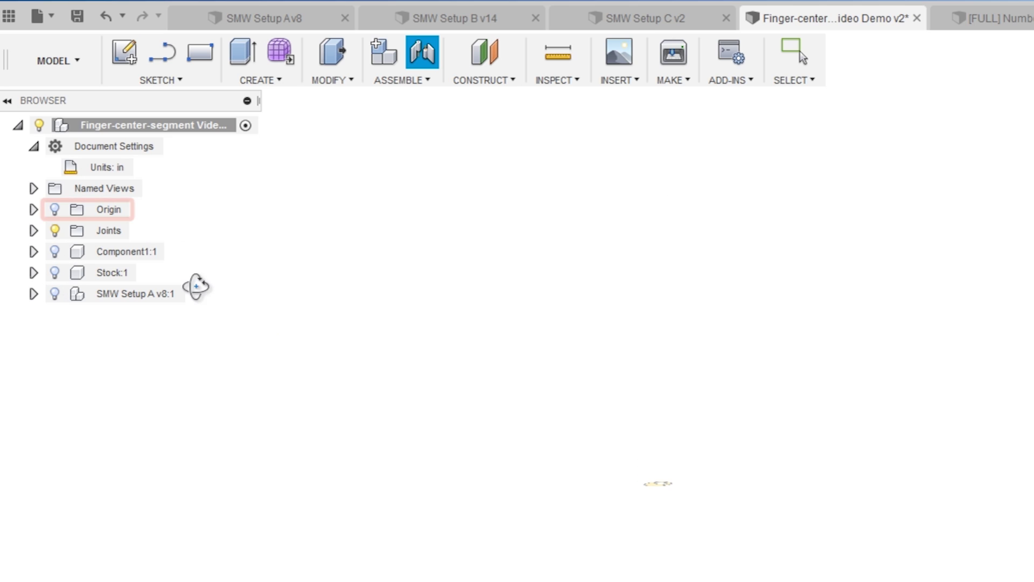
left_click(55, 209)
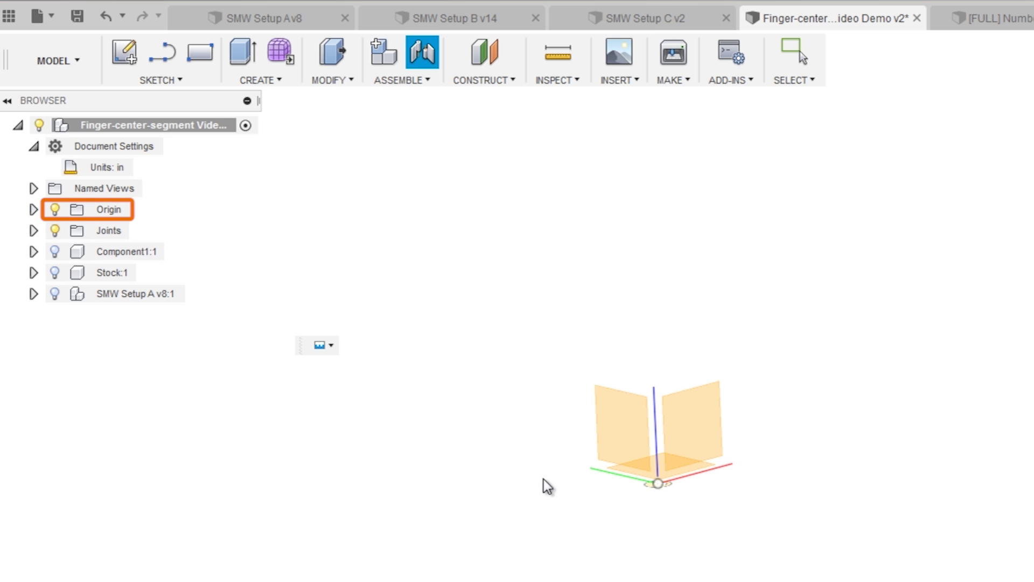
left_click(658, 485)
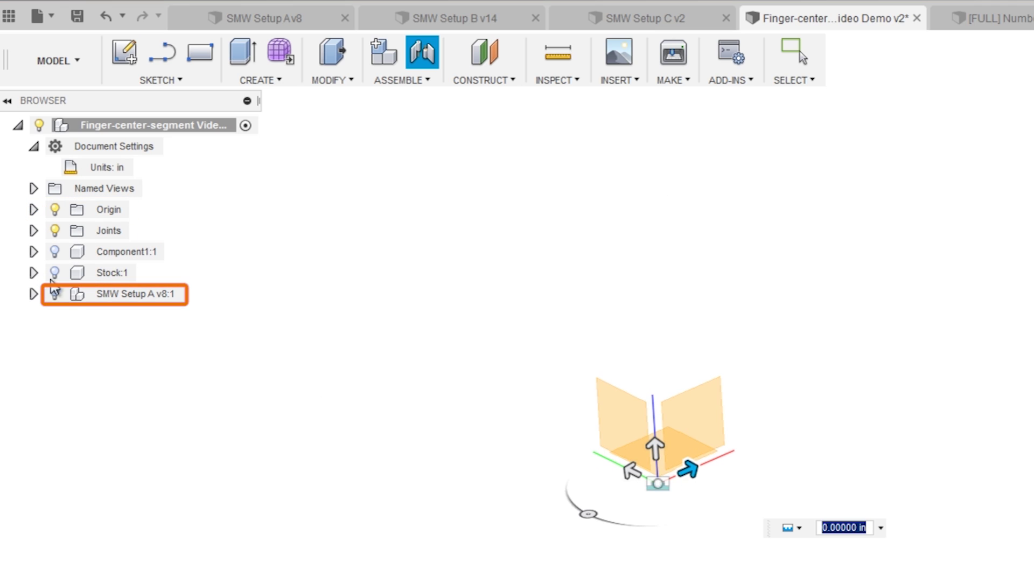
left_click(54, 293)
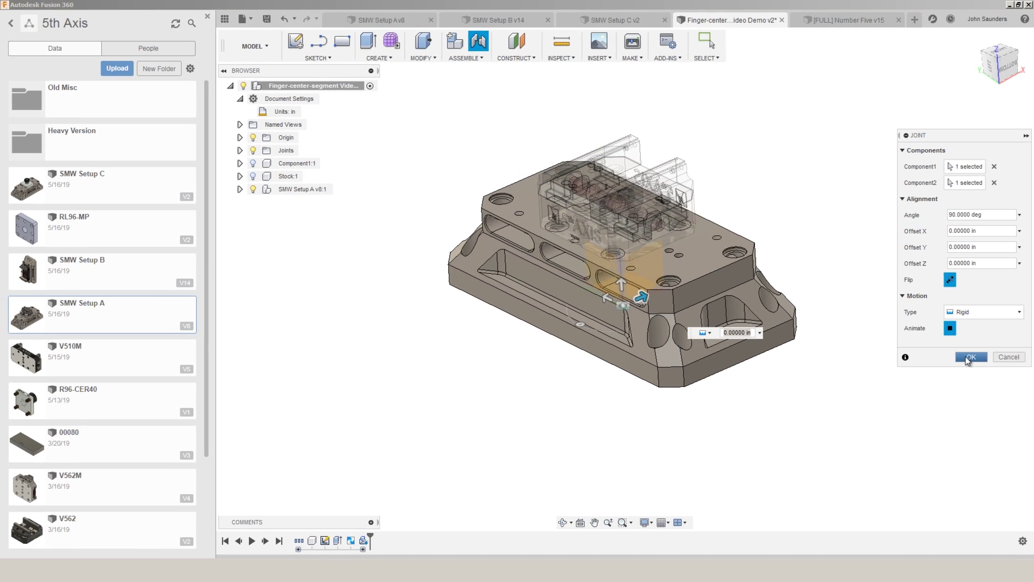
left_click(966, 361)
middle_click_drag(538, 243, 483, 200, "shift")
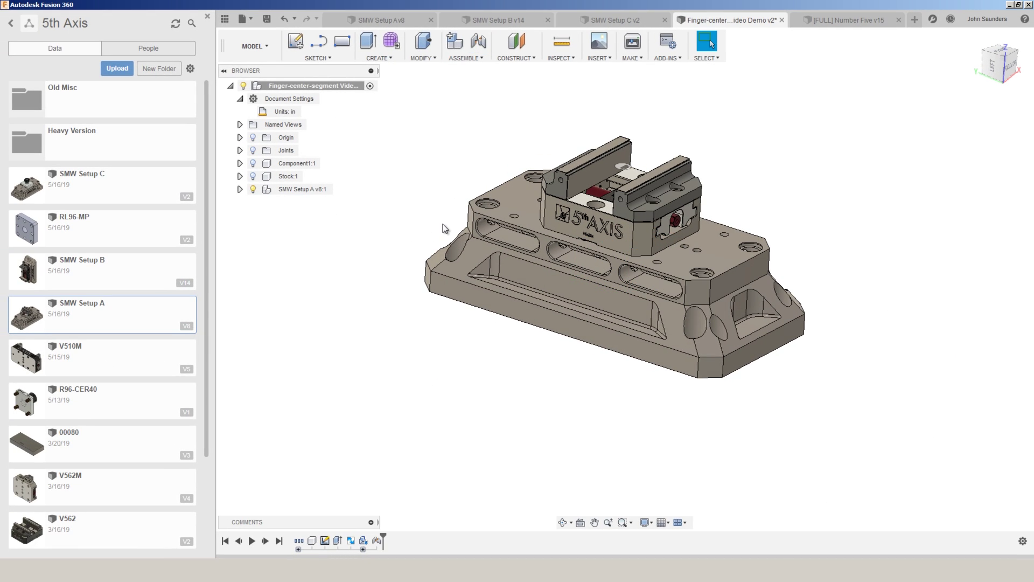
Step: Inspect the V562M vise's existing joints, including Motion Link 5
left_click(993, 66)
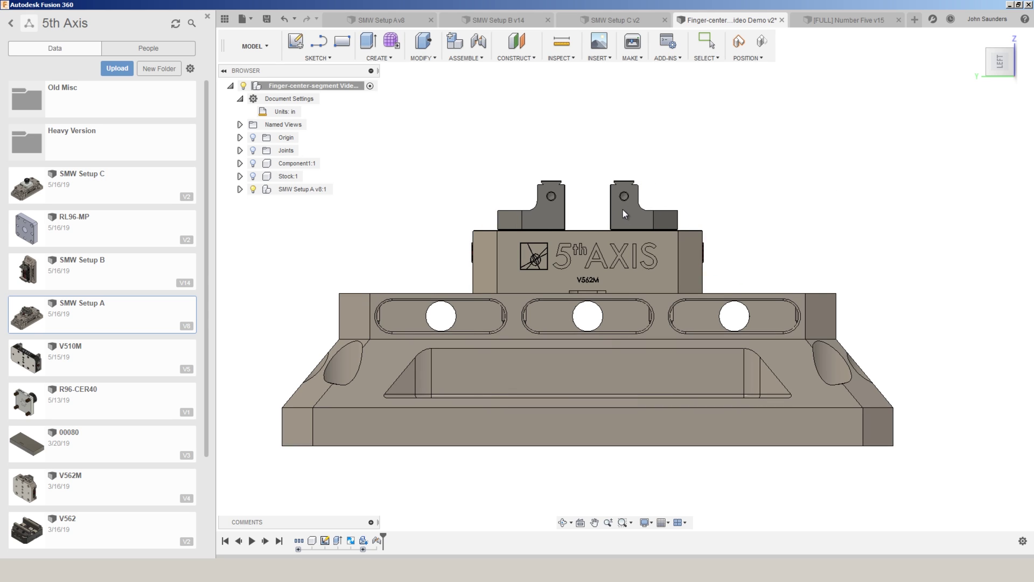
left_click(240, 189)
left_click(249, 241)
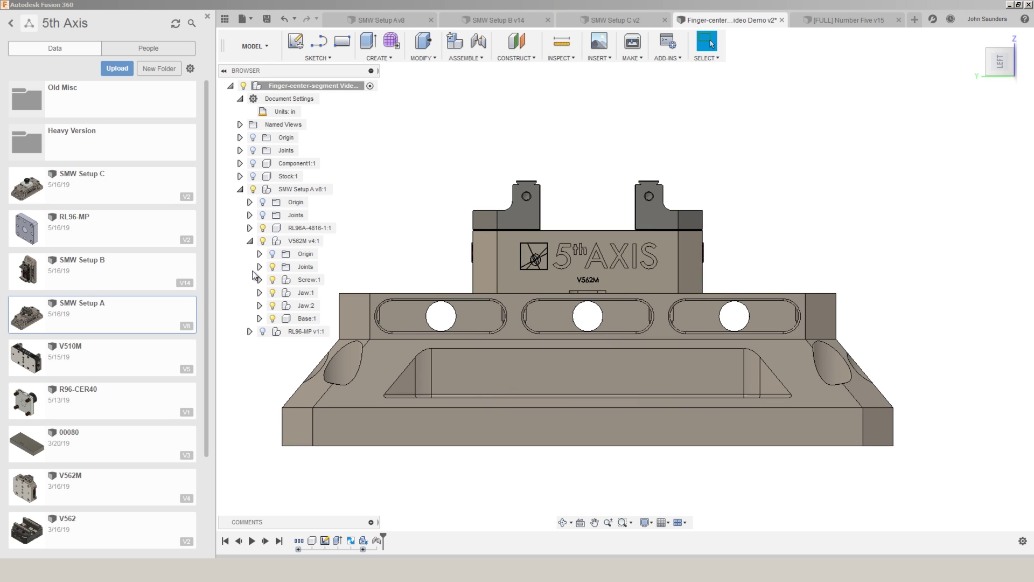
left_click(259, 267)
left_click(326, 332)
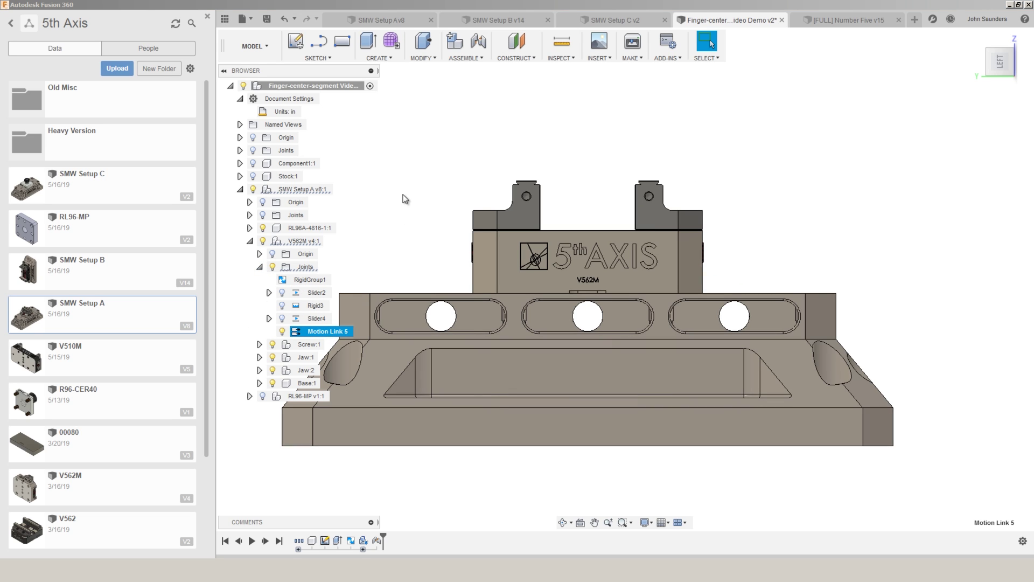
left_click(240, 189)
left_click(253, 189)
Step: Joint the finger part to the point between the vise jaws at a 90° angle
key("j")
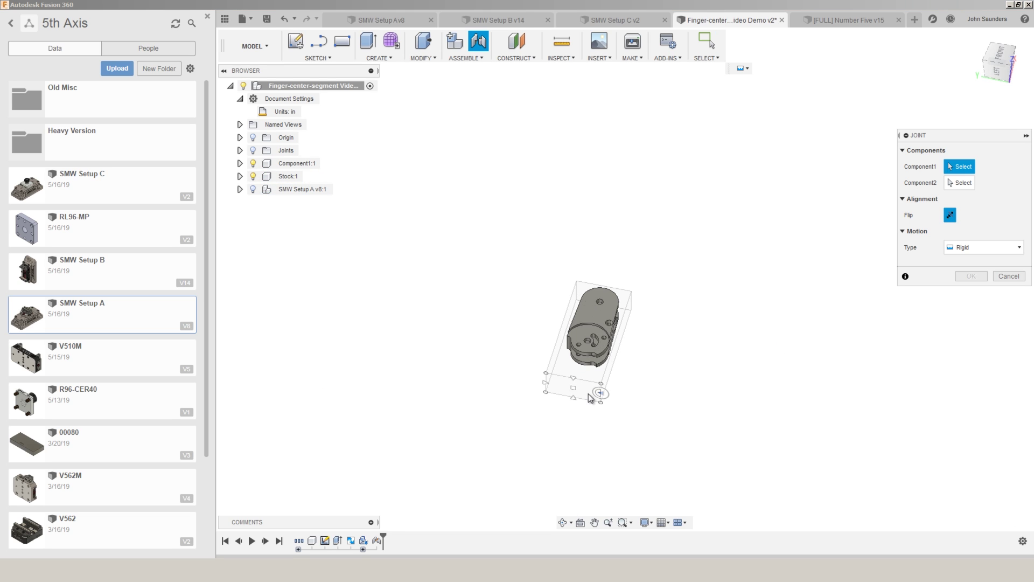
left_click(563, 447)
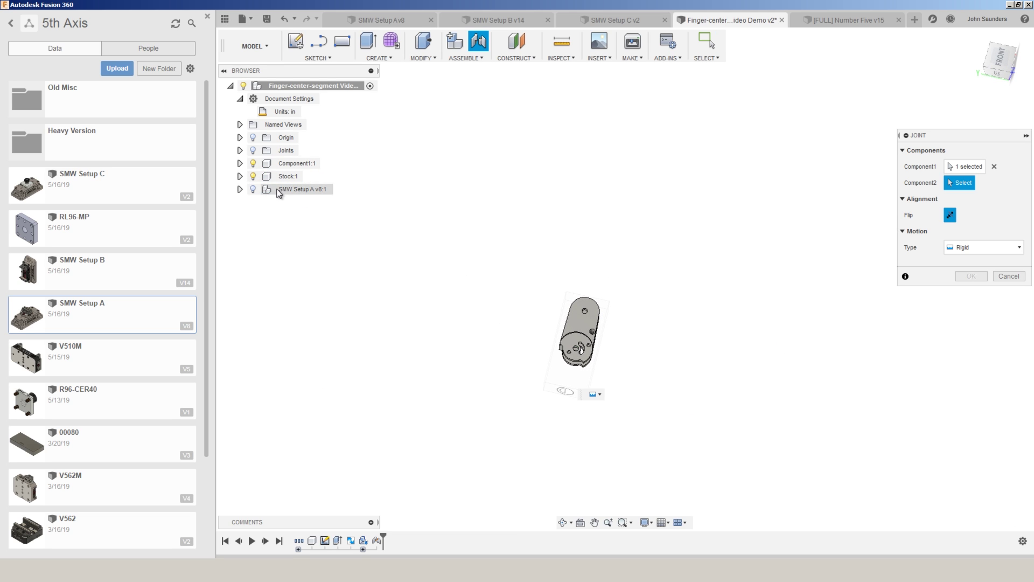
left_click(253, 189)
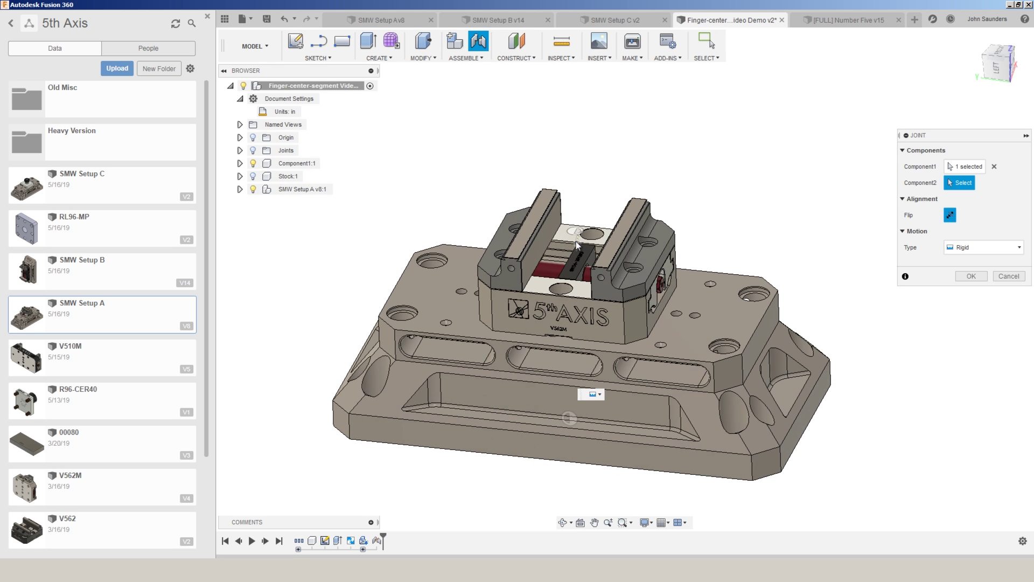
left_click(574, 242)
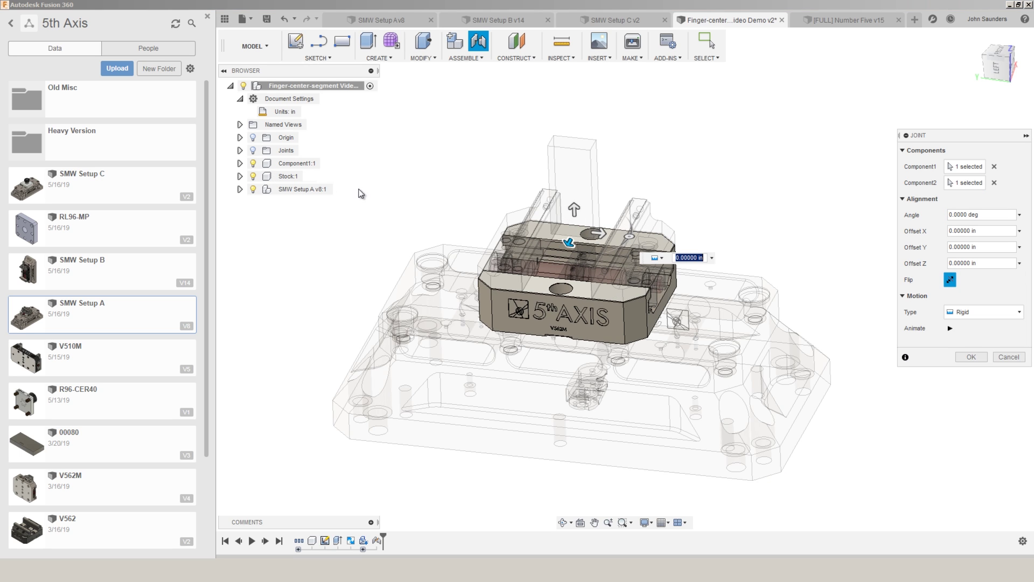
middle_click_drag(808, 238, 879, 260, "shift")
left_click_drag(978, 215, 786, 222)
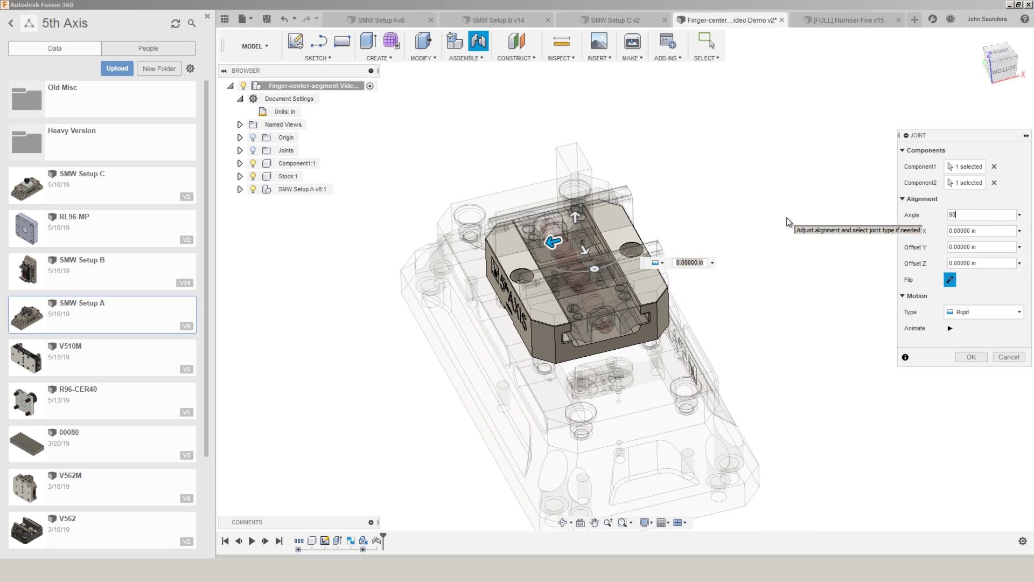
type("90")
left_click(972, 358)
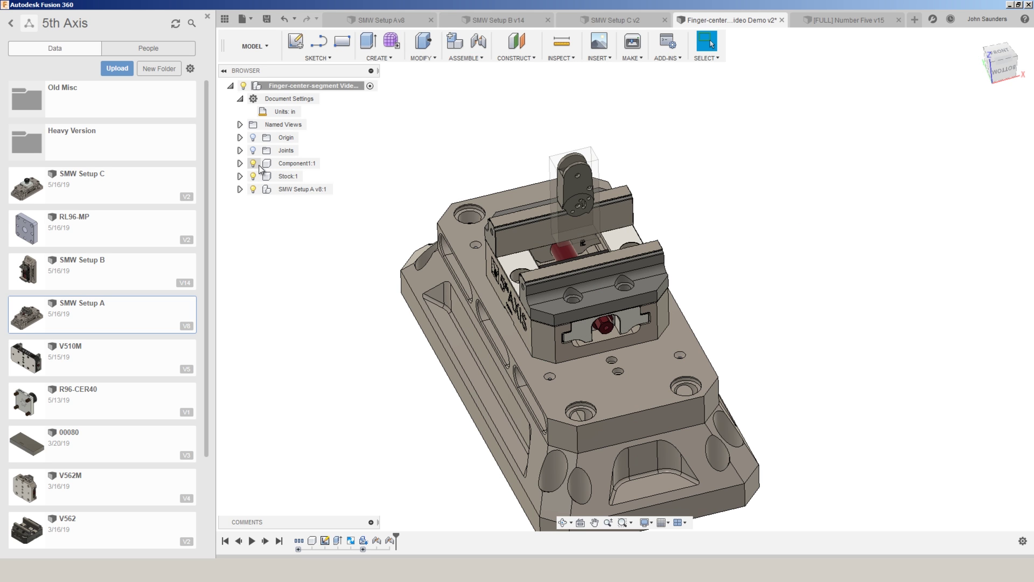
Step: Slide the vise jaws in toward the finger, viewed from the left
middle_click_drag(447, 170, 965, 57, "shift")
left_click(991, 58)
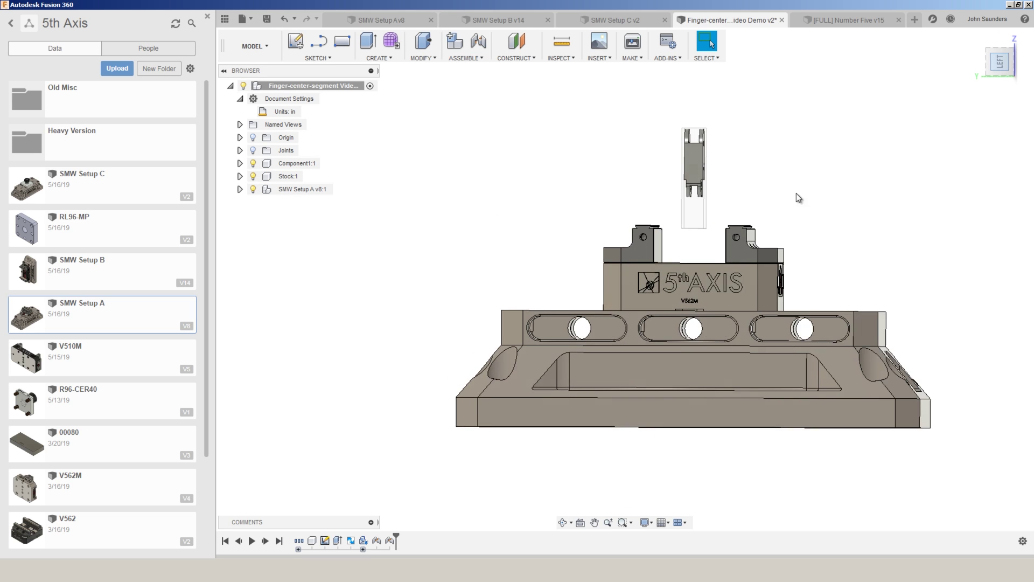
scroll(835, 202, "up", 5)
left_click_drag(670, 305, 625, 302)
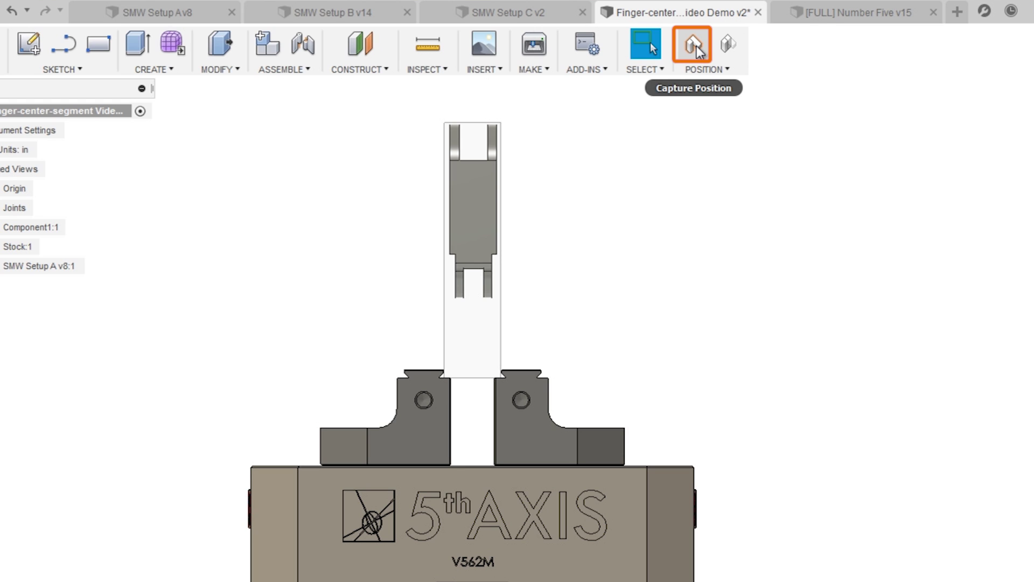
Step: Capture the moved jaw position
left_click(693, 45)
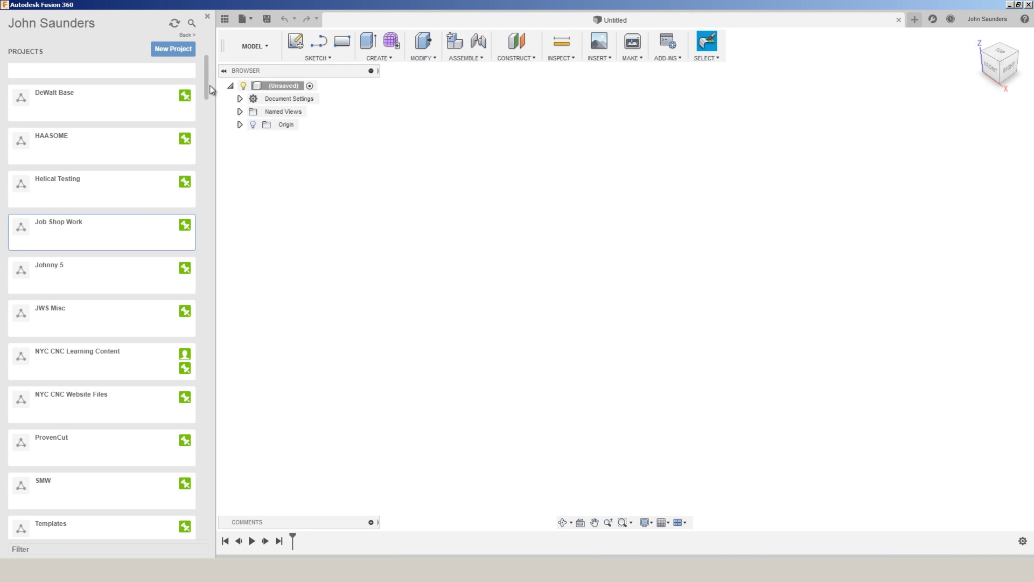
Step: Open the Intro to Simultaneous 5X design from the CAM Samples project
left_click_drag(208, 83, 211, 531)
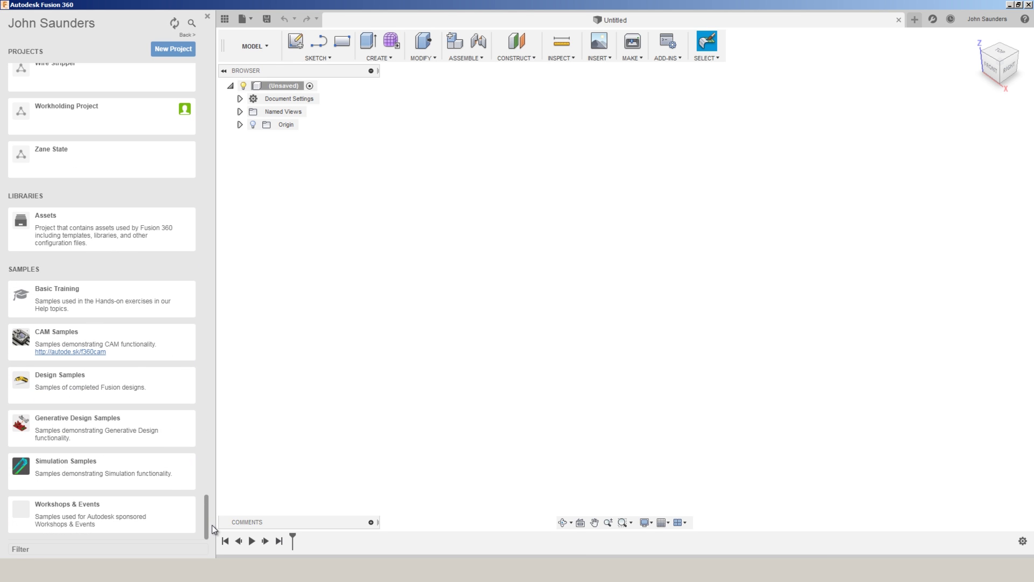
left_click(156, 348)
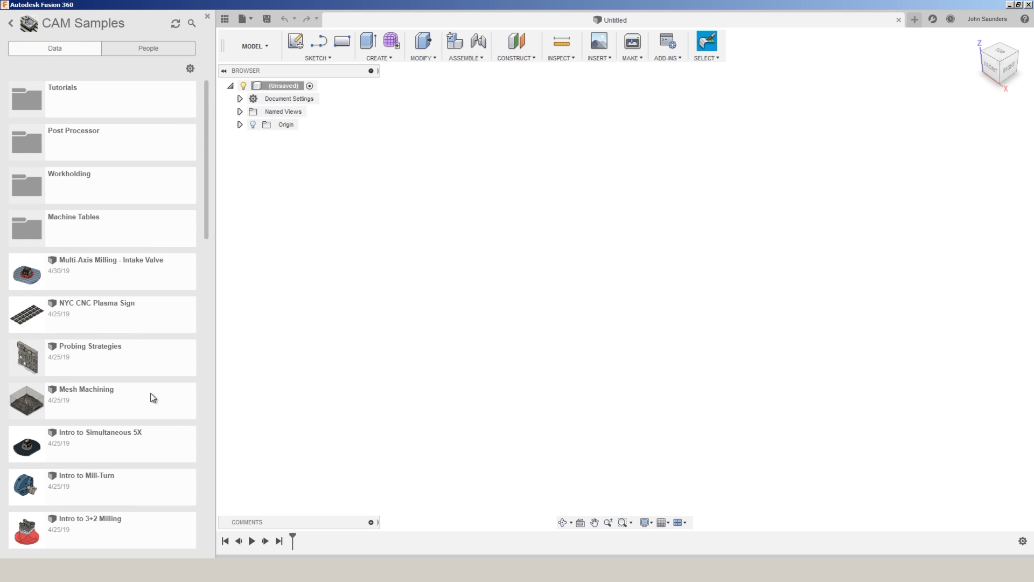
double_click(145, 434)
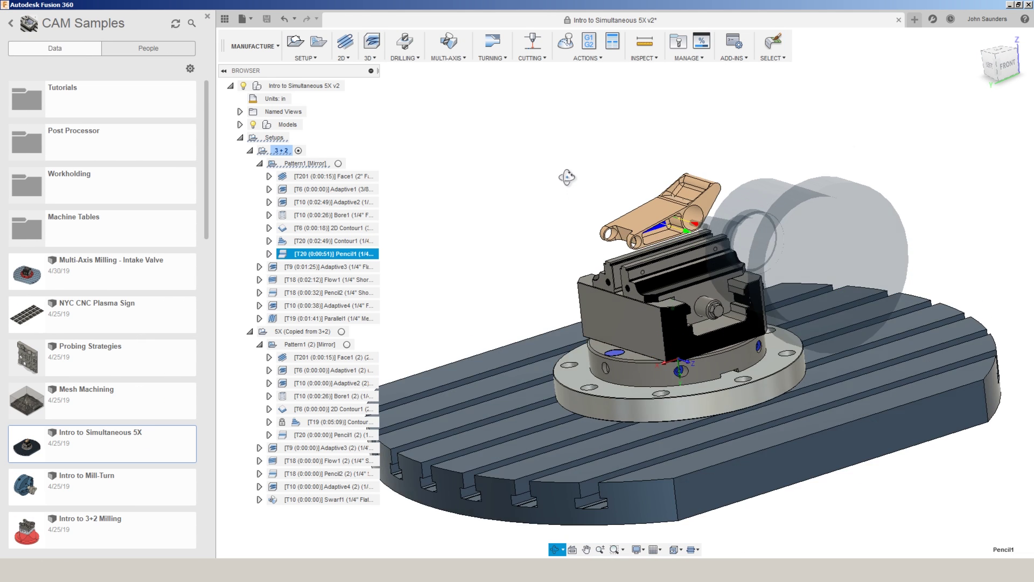
Step: Select one of the sample's machining operations, then bring up the Fusion 360 joint tutorials page
left_click(334, 280)
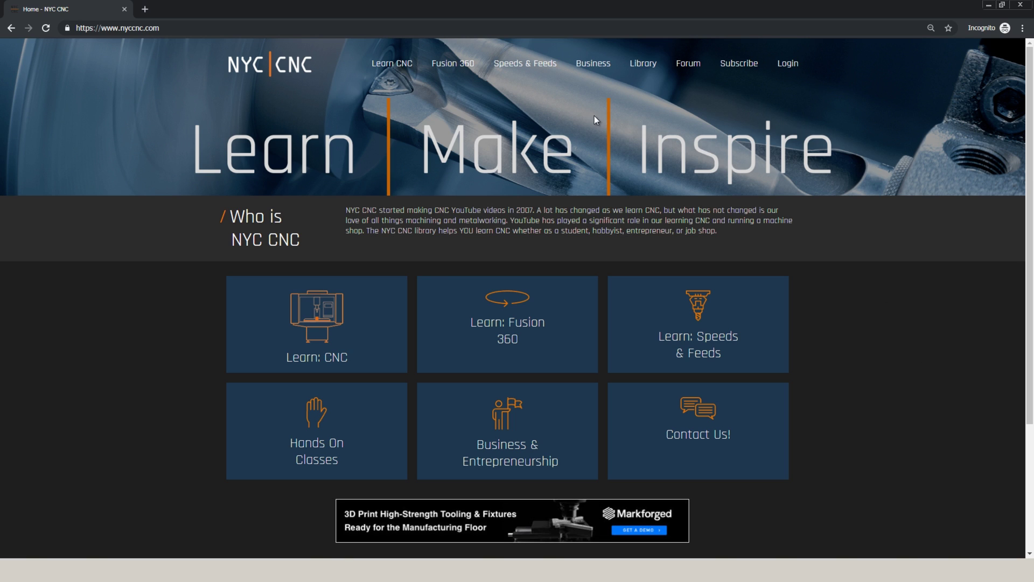
mouse_move(455, 64)
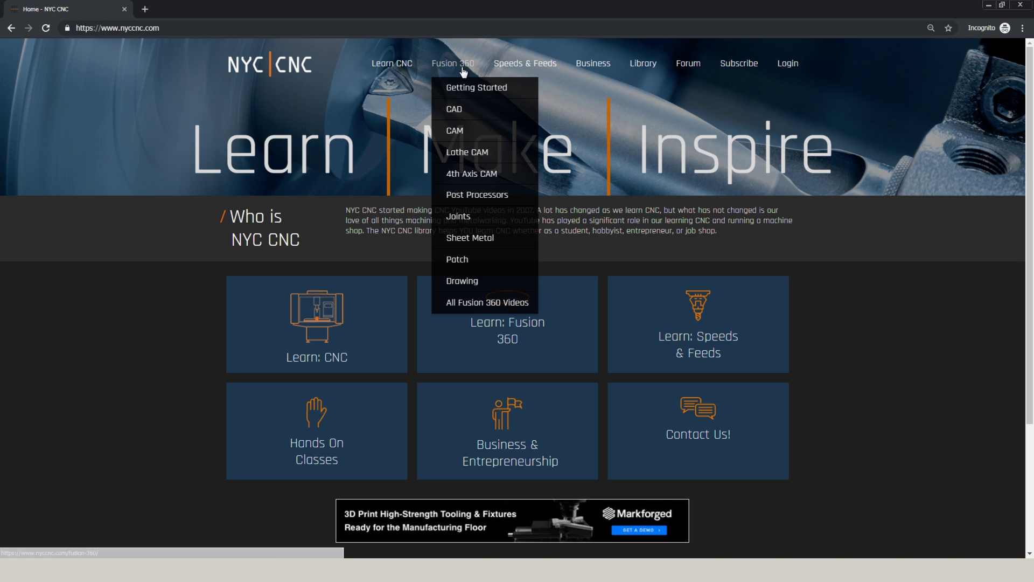
left_click(462, 216)
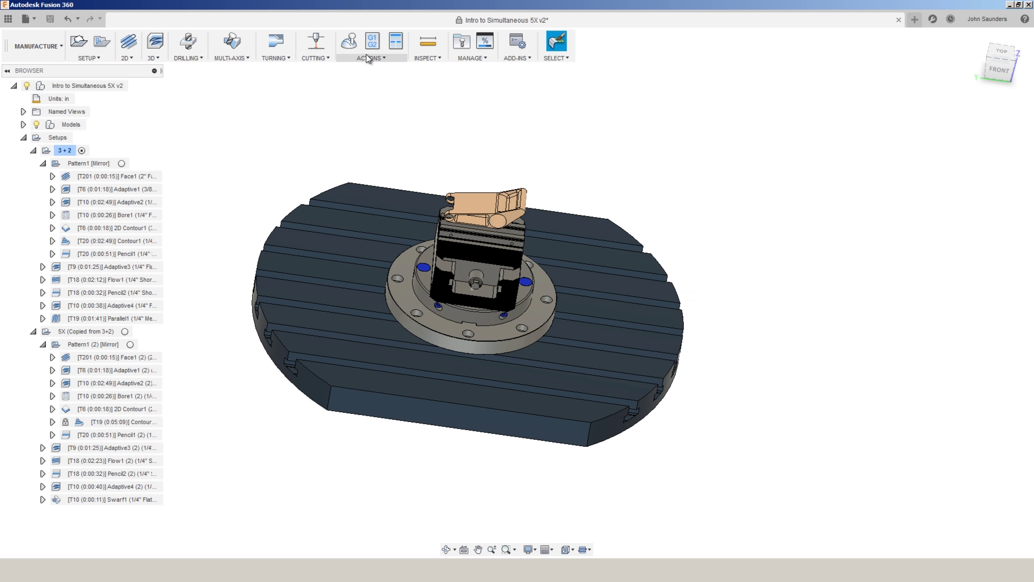
Step: Browse the post configuration list in Post Process and cancel without posting
left_click(372, 42)
left_click(454, 270)
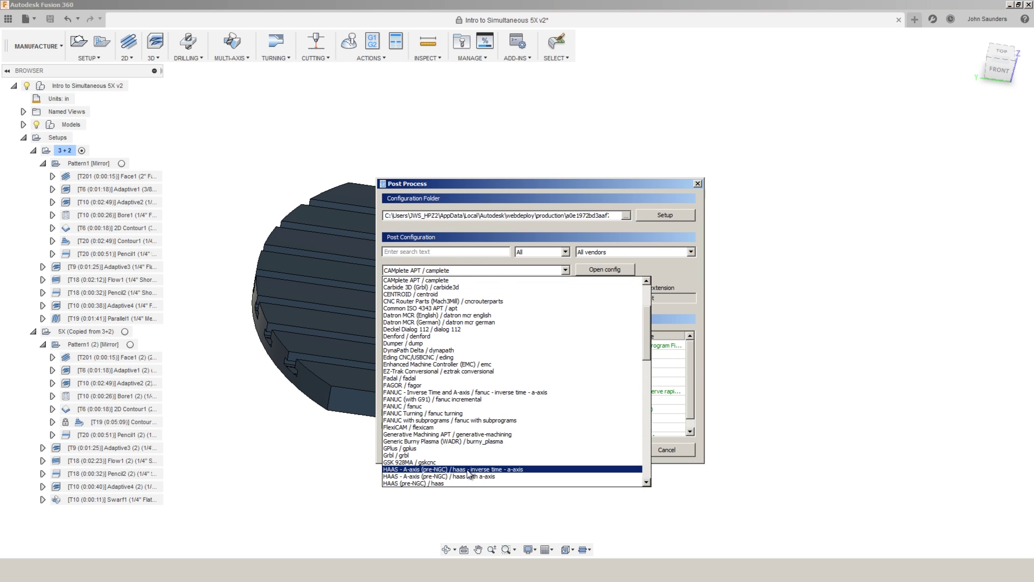
scroll(468, 473, "down", 1)
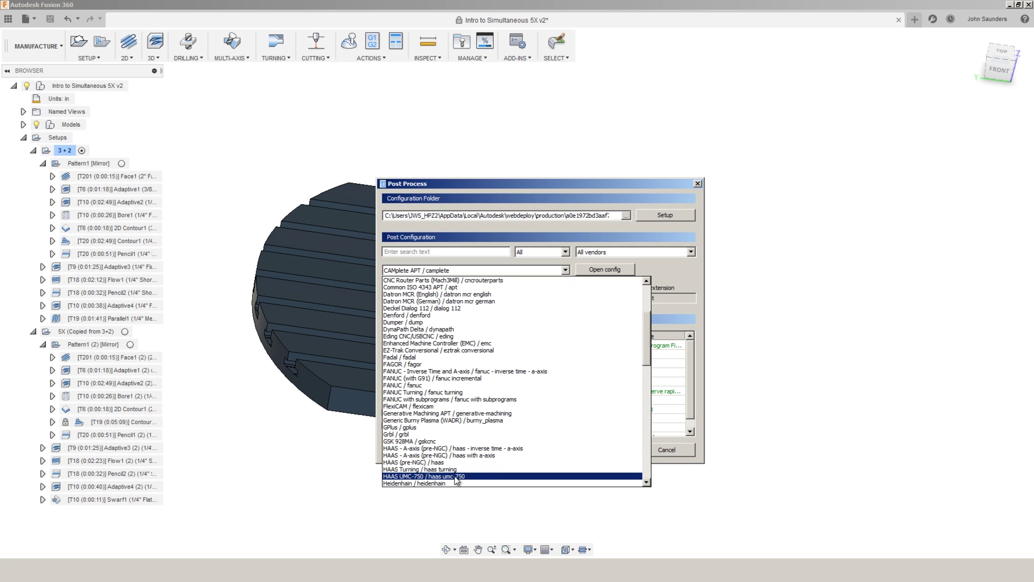
left_click(455, 477)
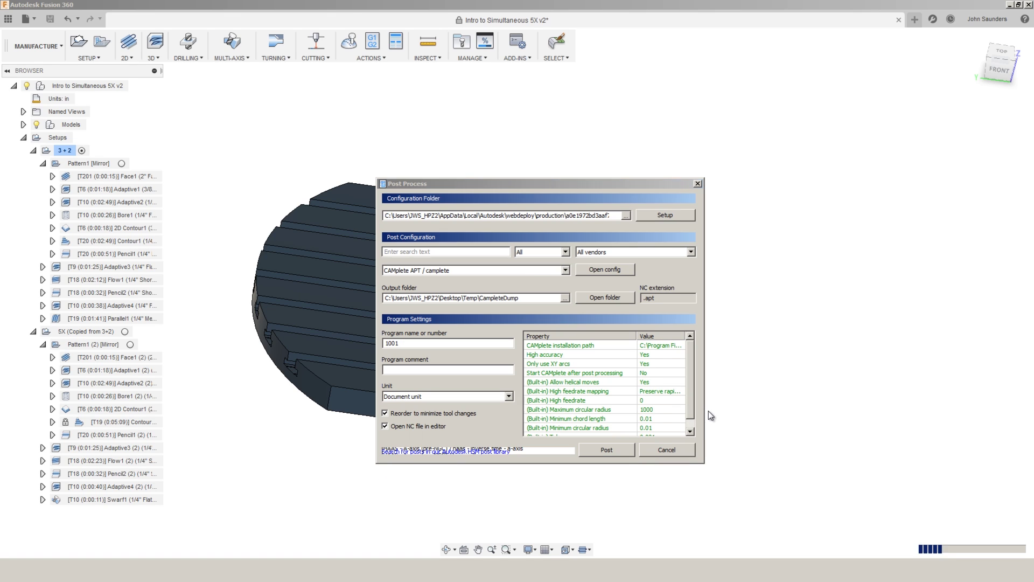
left_click(668, 450)
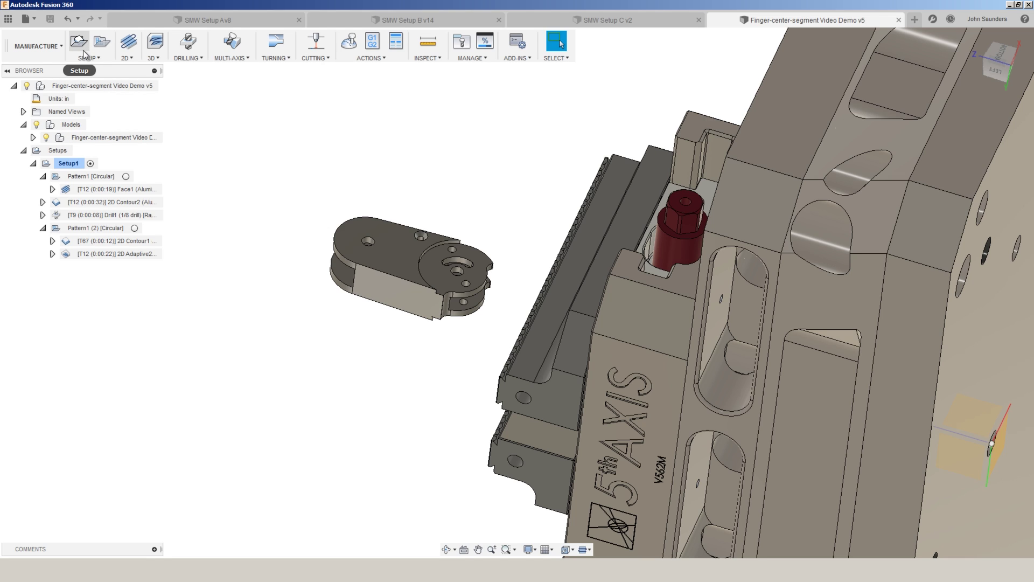
Step: Add a 2D Contour operation to Setup1 using tool #67, the Ø1/16" flat end mill
left_click(76, 164)
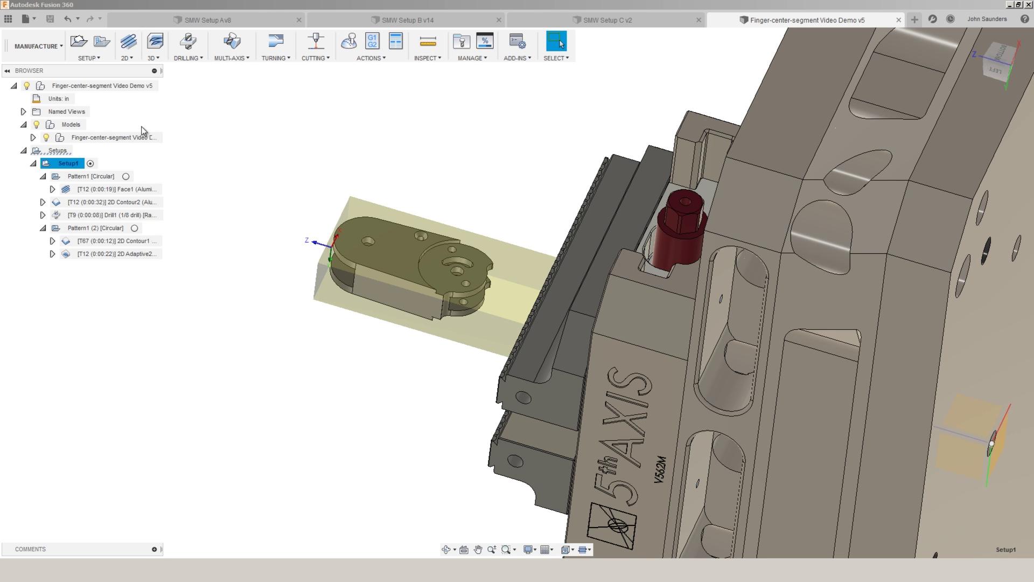
left_click(127, 58)
left_click(144, 109)
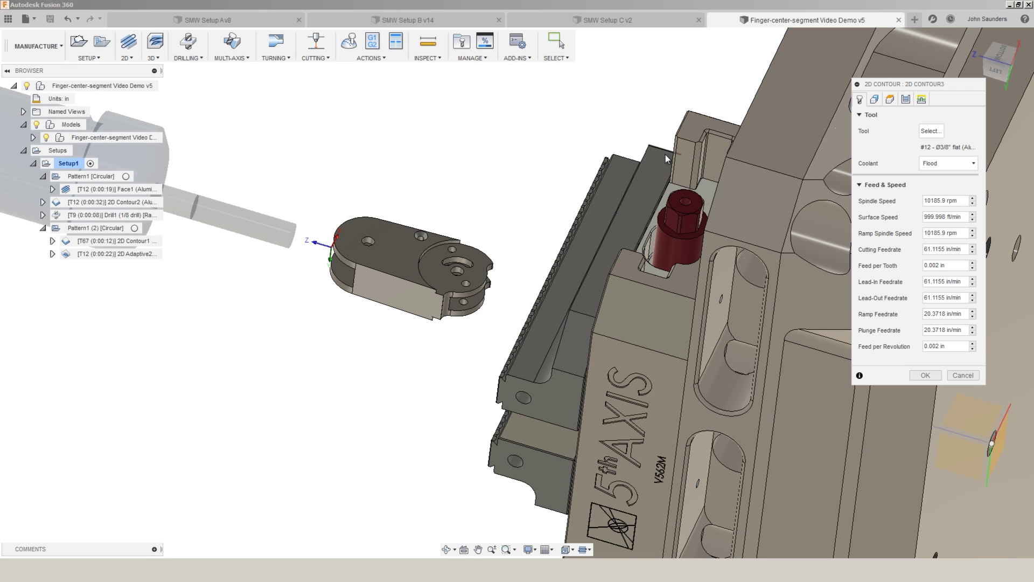
left_click(930, 131)
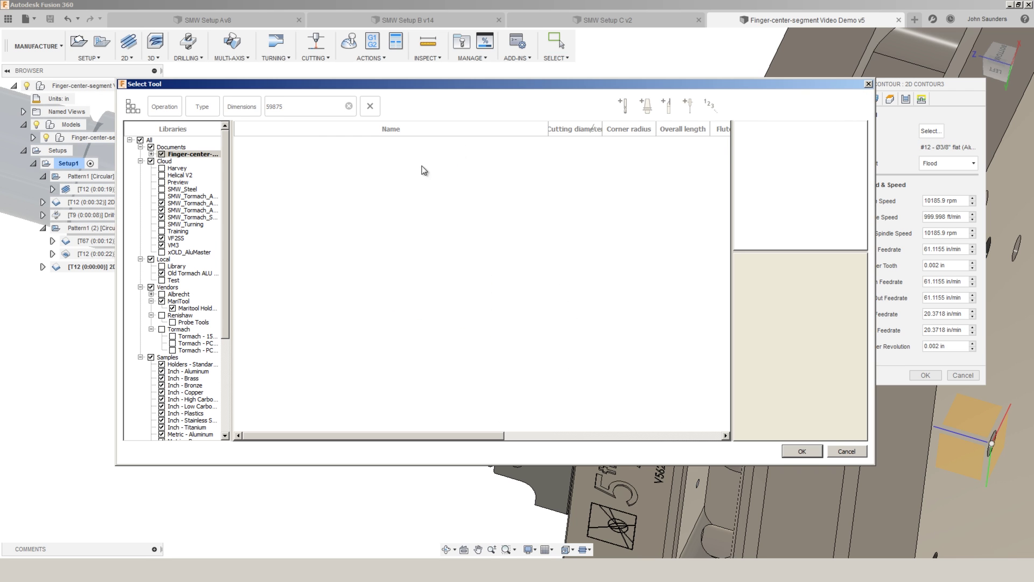
left_click(802, 451)
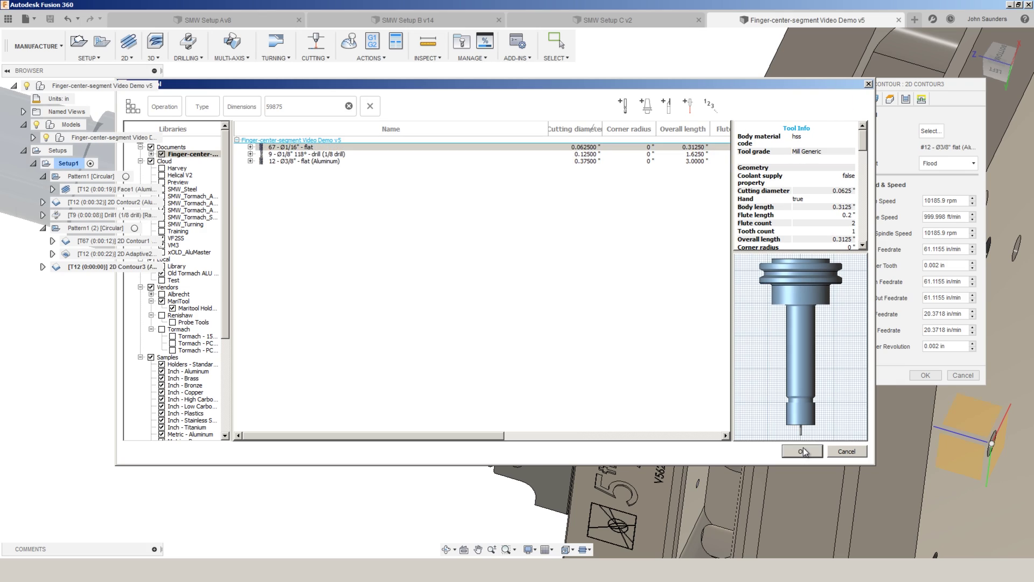
Step: Orient the tool axis to the top face, chain the center hole edge, and calculate
scroll(468, 280, "up", 3)
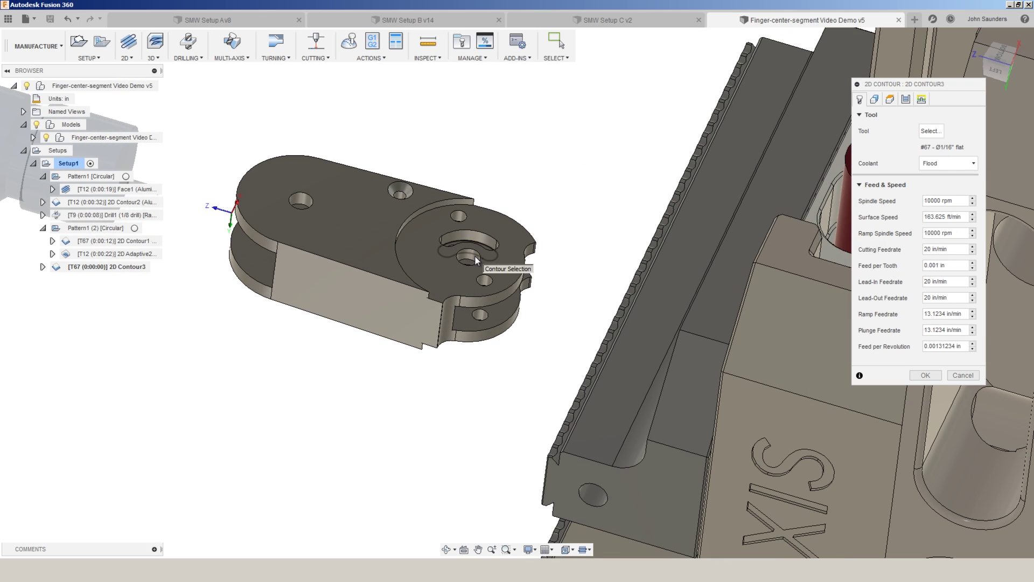
left_click(879, 104)
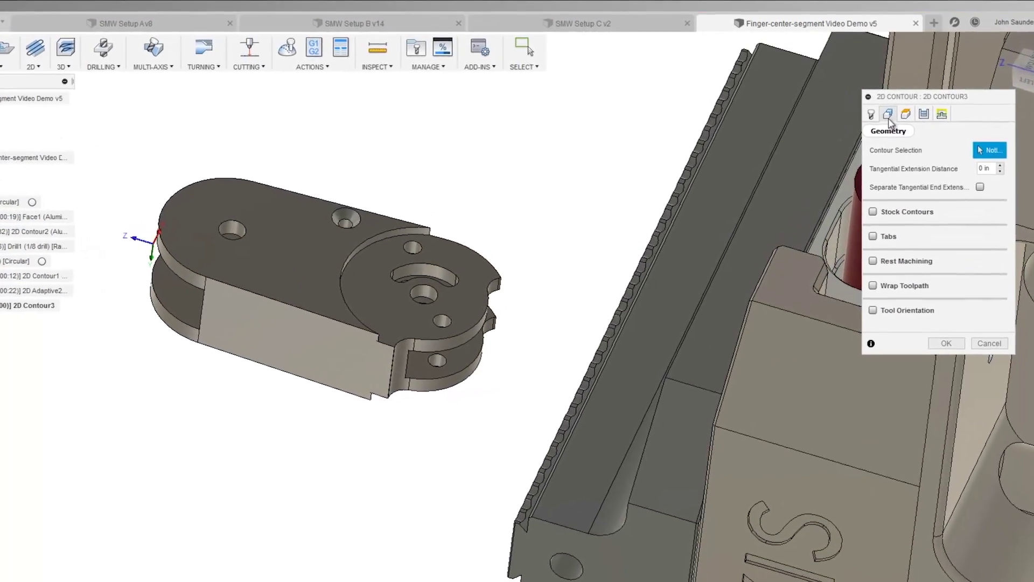
left_click(879, 336)
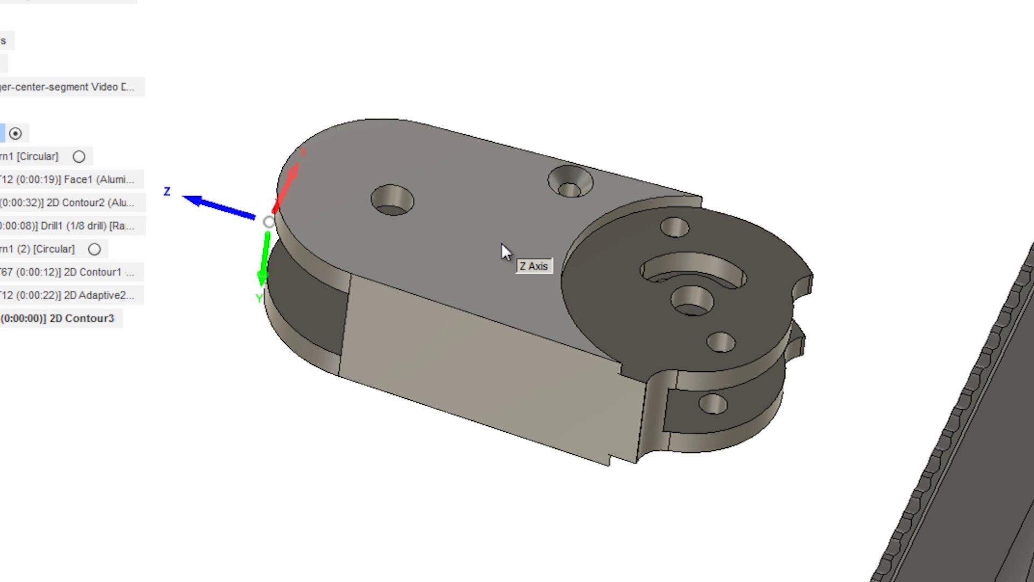
left_click(502, 243)
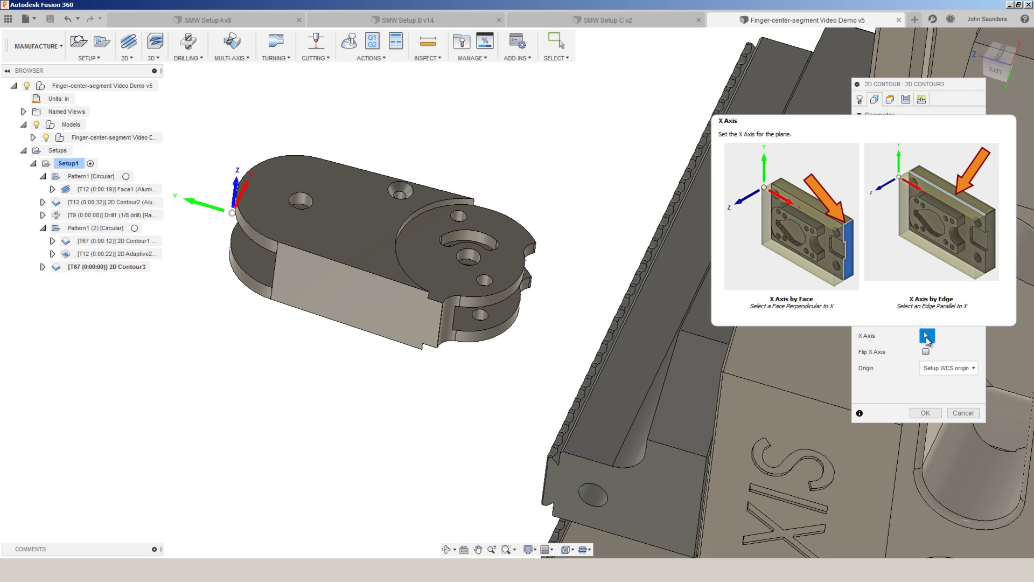
left_click(936, 130)
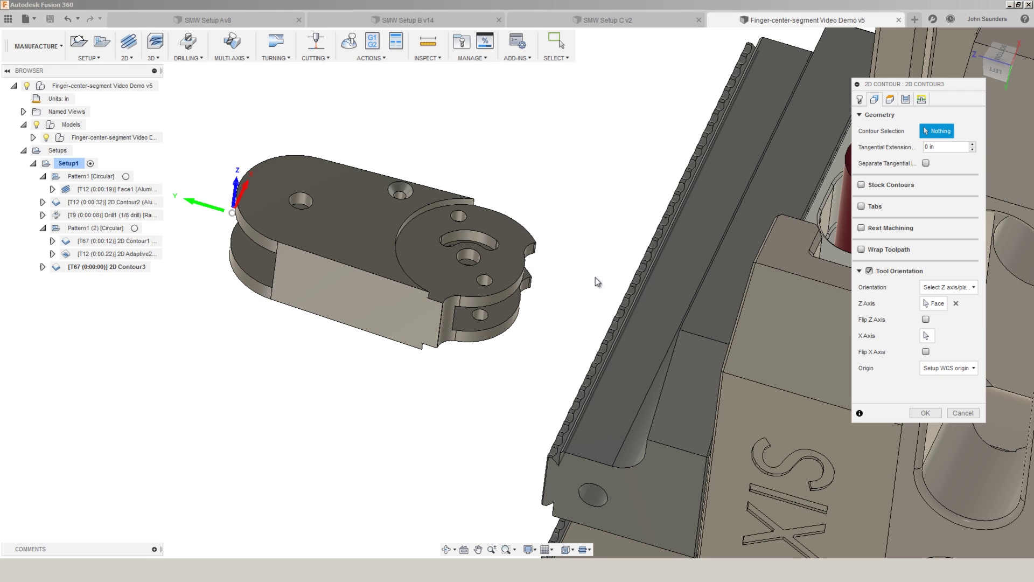
left_click(468, 261)
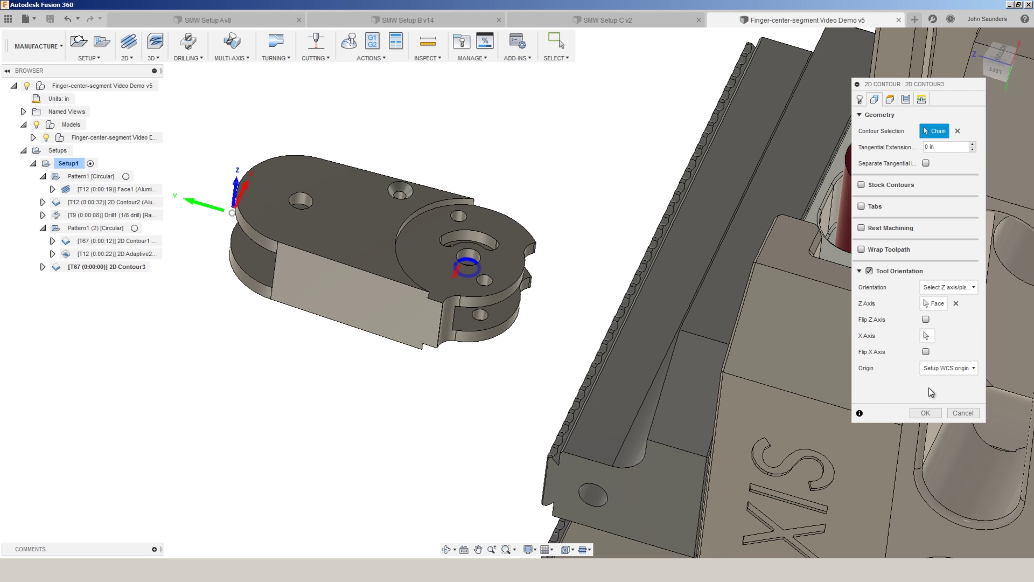
left_click(936, 413)
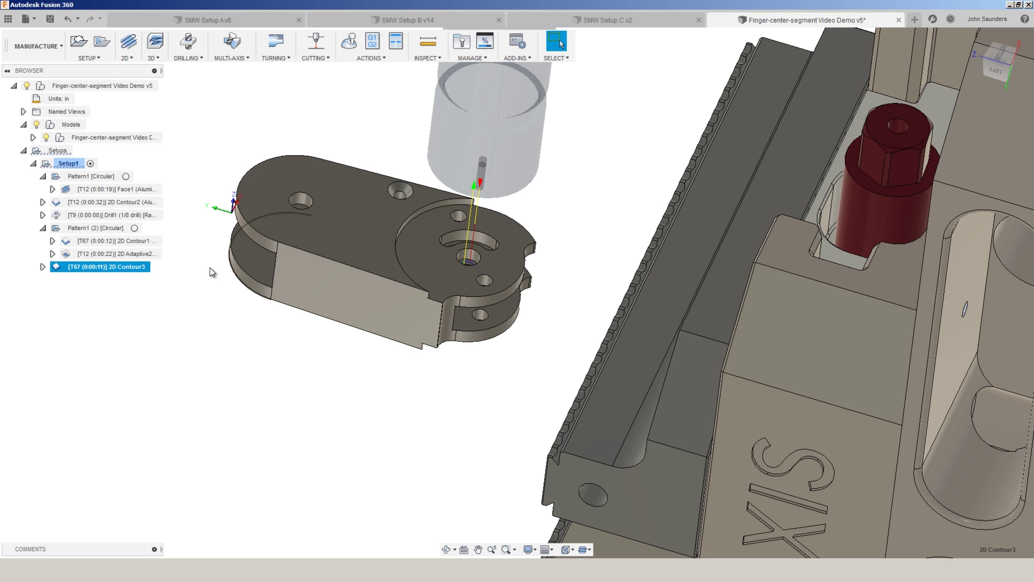
Step: Simulate the Face1 toolpath from the left with the tool holder shown
left_click(101, 188)
middle_click_drag(243, 178, 323, 204, "shift")
left_click(95, 176)
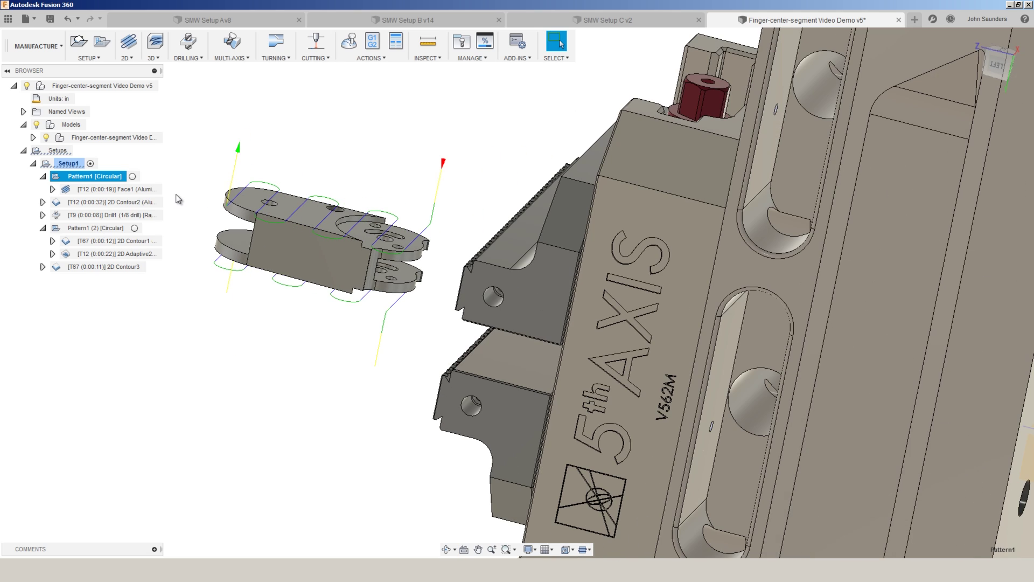
left_click(107, 189)
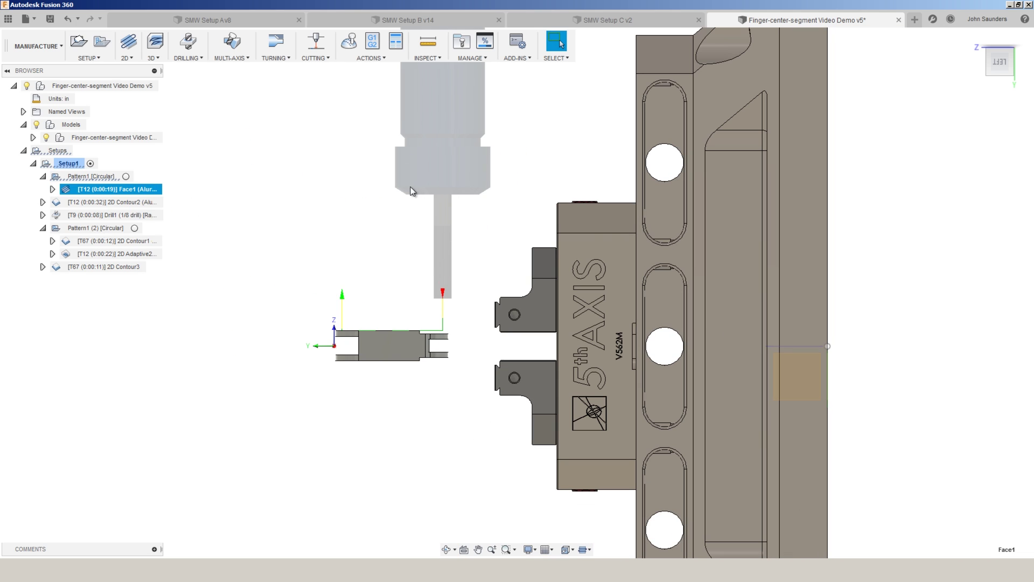
scroll(388, 208, "down", 3)
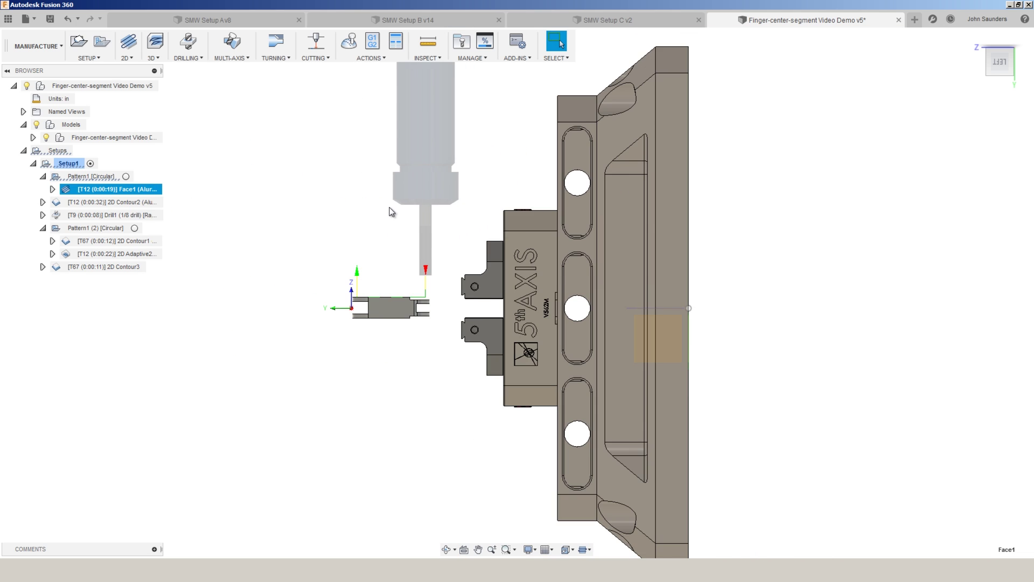
left_click(350, 41)
left_click(989, 182)
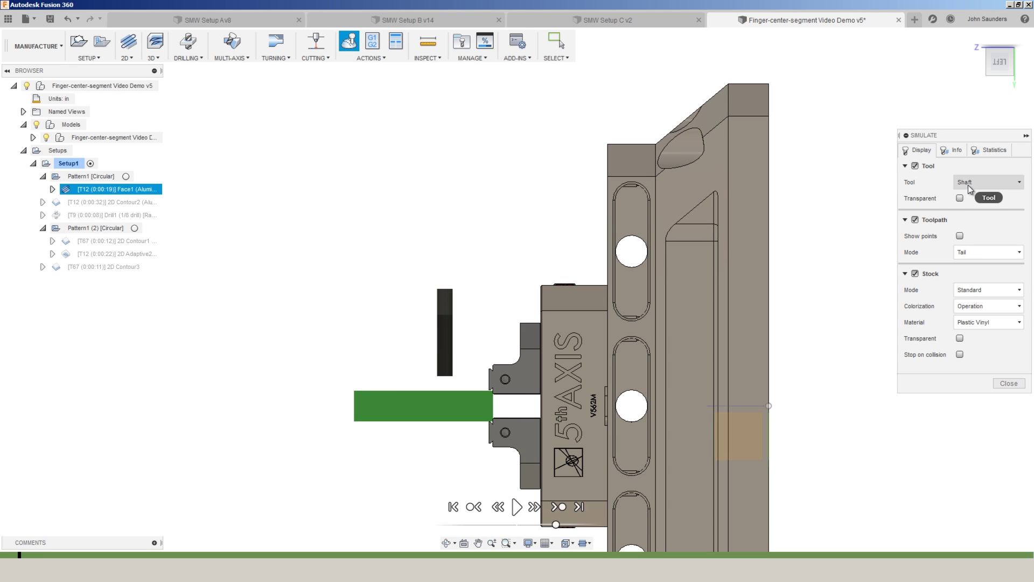
left_click(976, 199)
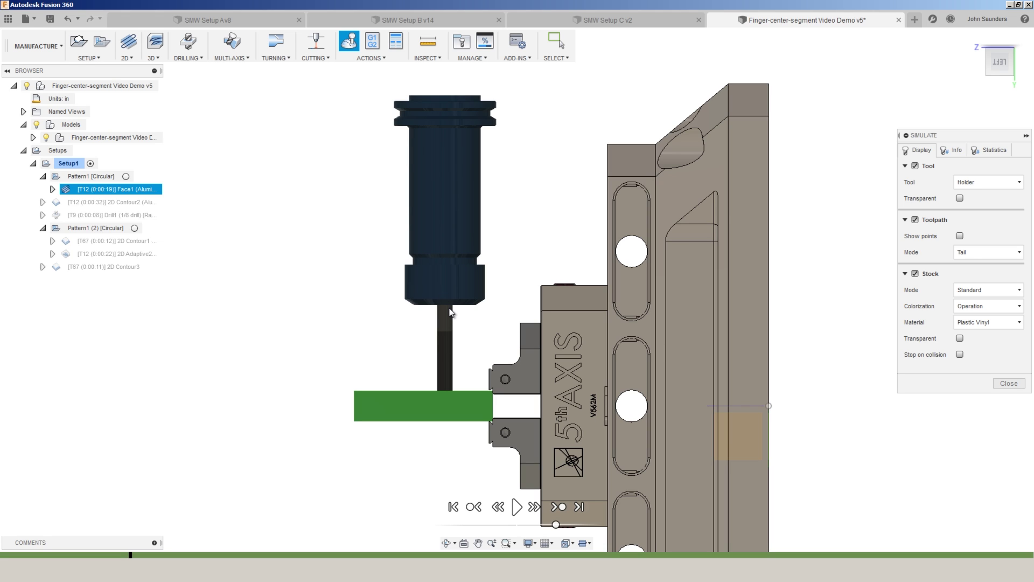
left_click(1008, 383)
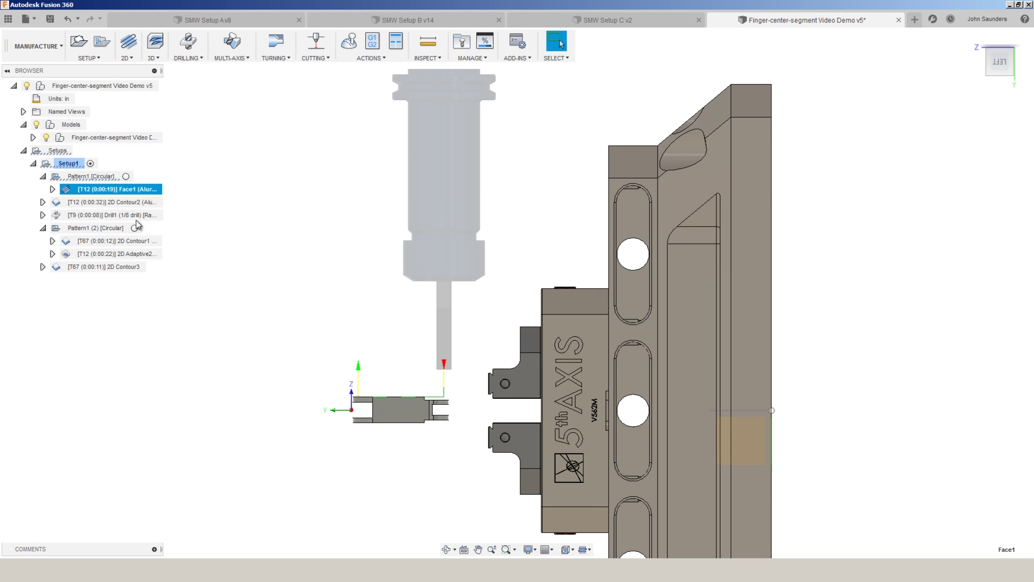
Step: Simulate the 2D Contour3 toolpath and leave the simulation
left_click(119, 266)
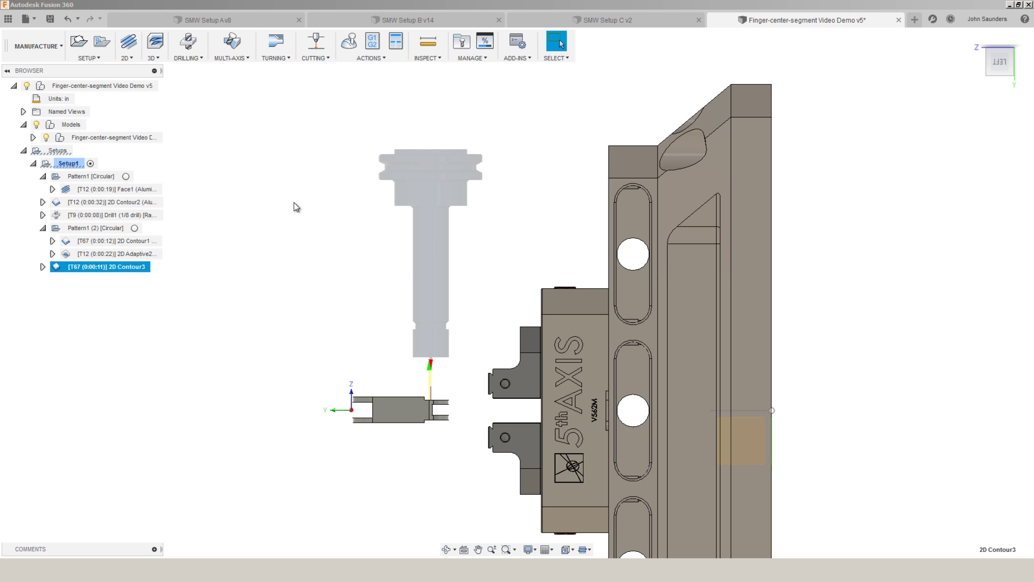
left_click(349, 42)
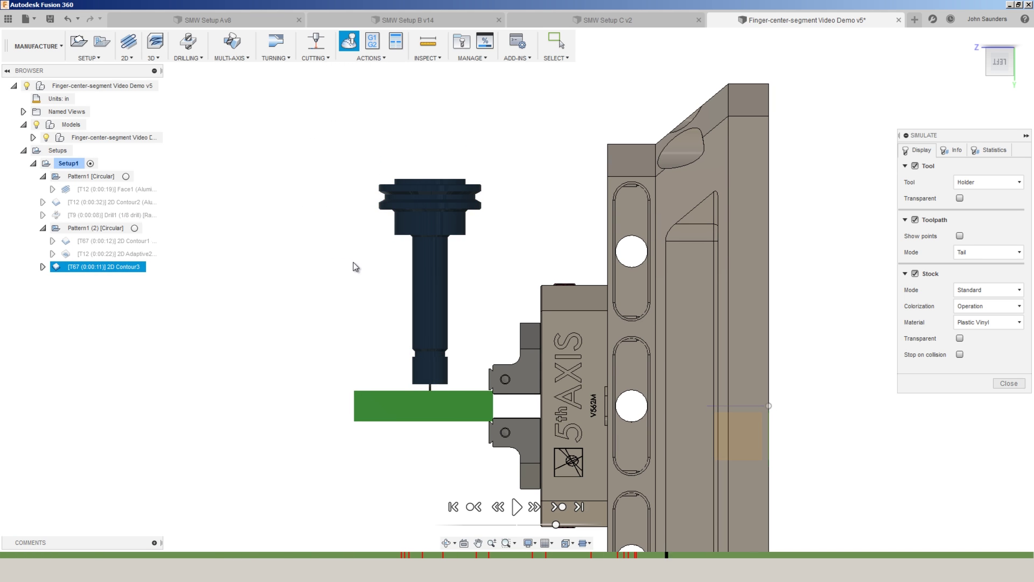
key("Escape")
Step: Set SMW Setup A v8:1 as Setup1's fixture, then open the post processor list
right_click(63, 162)
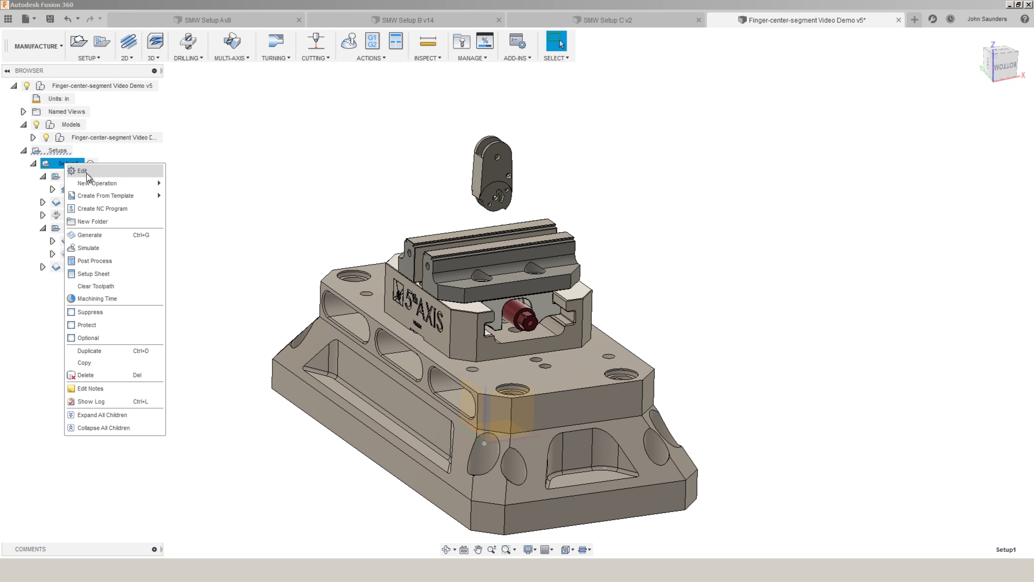
left_click(84, 171)
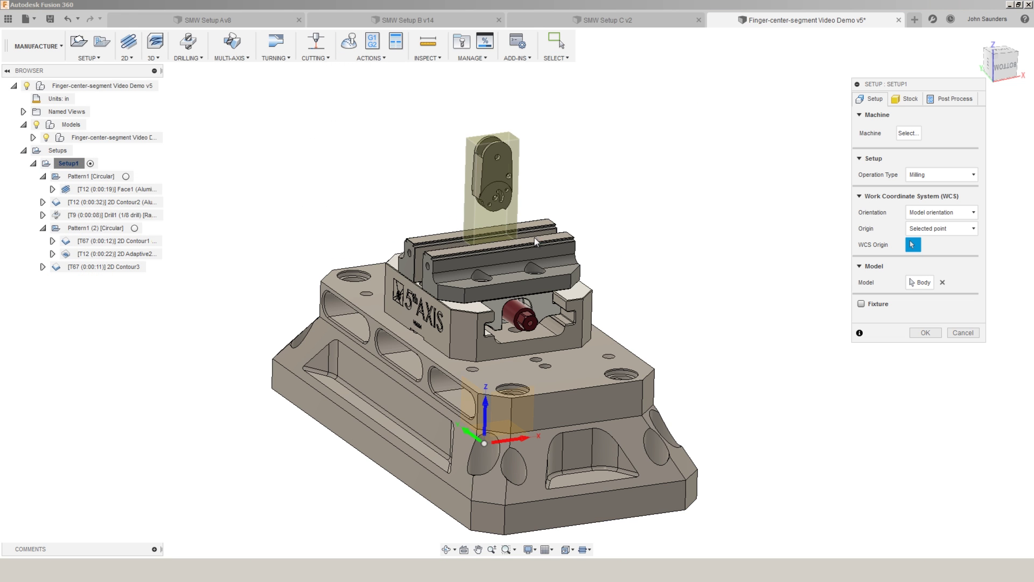
left_click(861, 304)
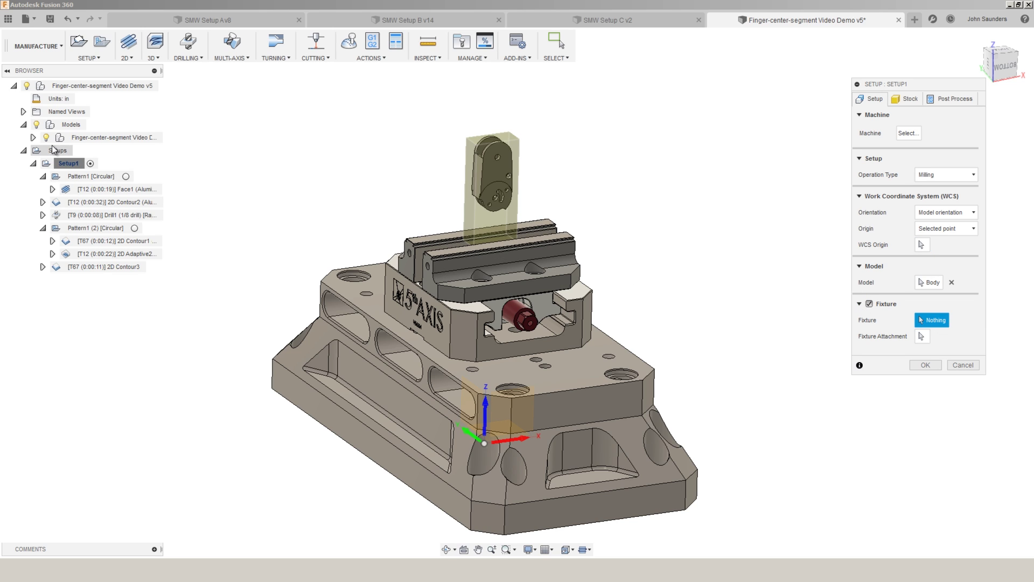
left_click(33, 138)
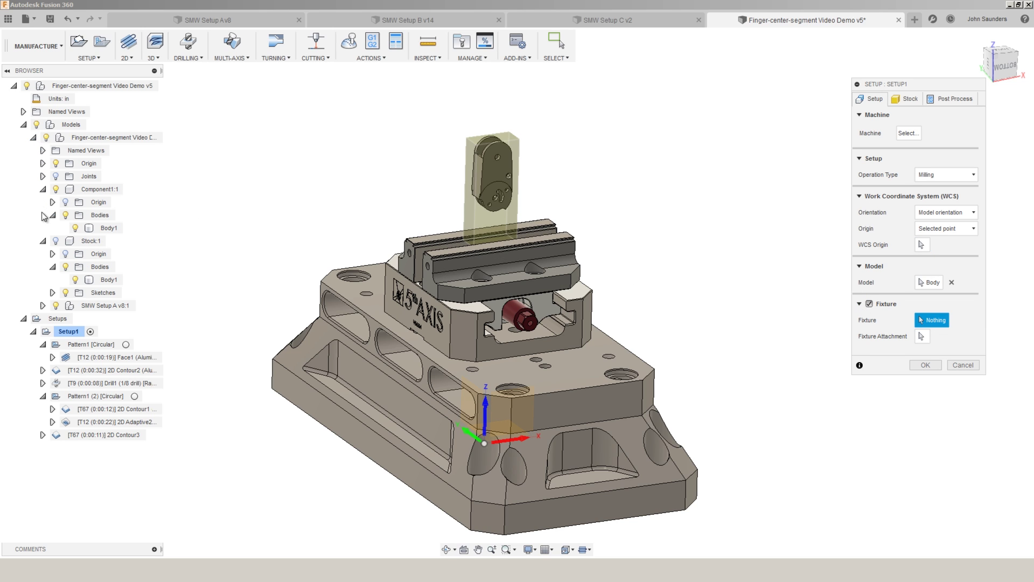
left_click(106, 306)
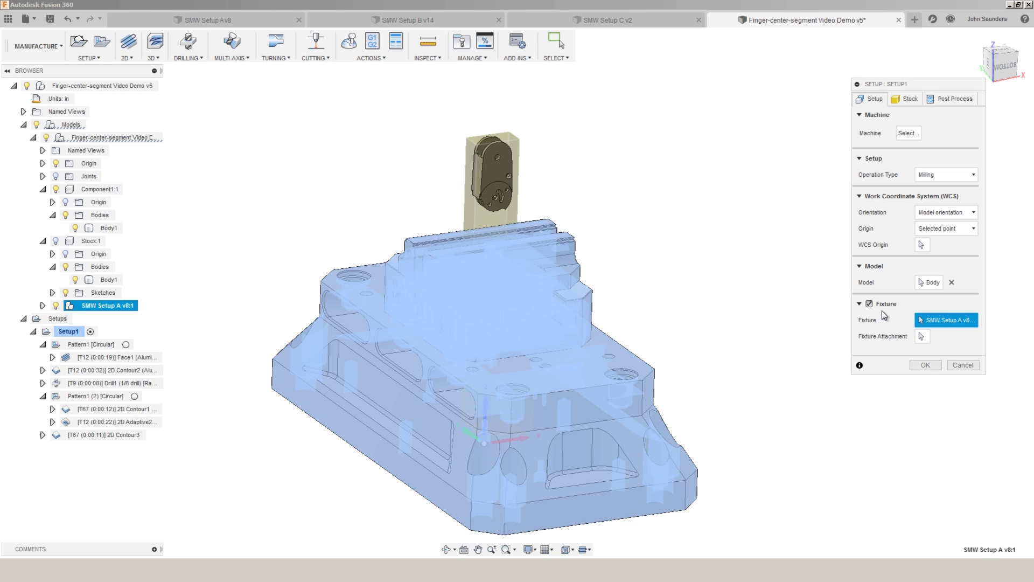
left_click(927, 365)
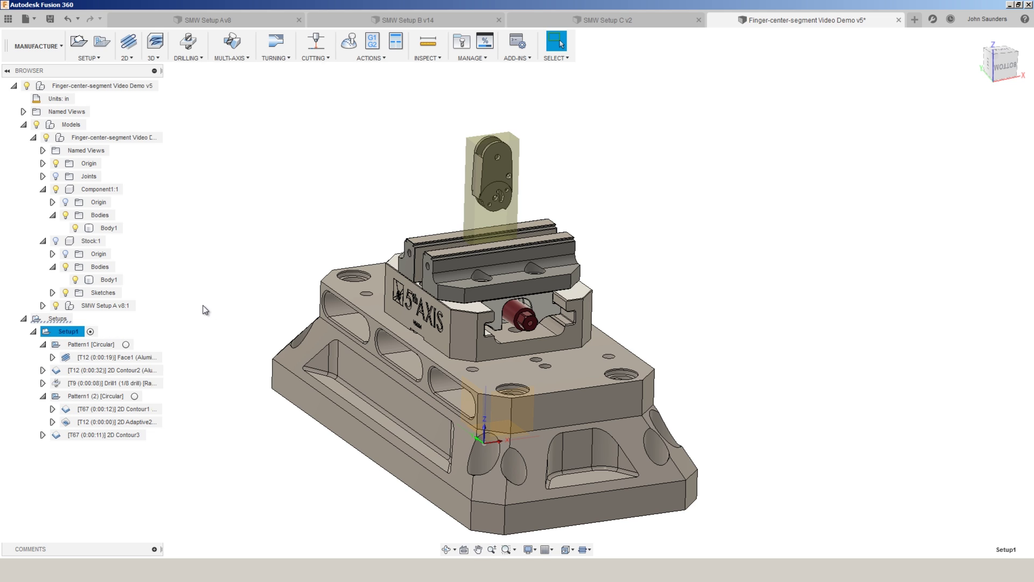
left_click(373, 43)
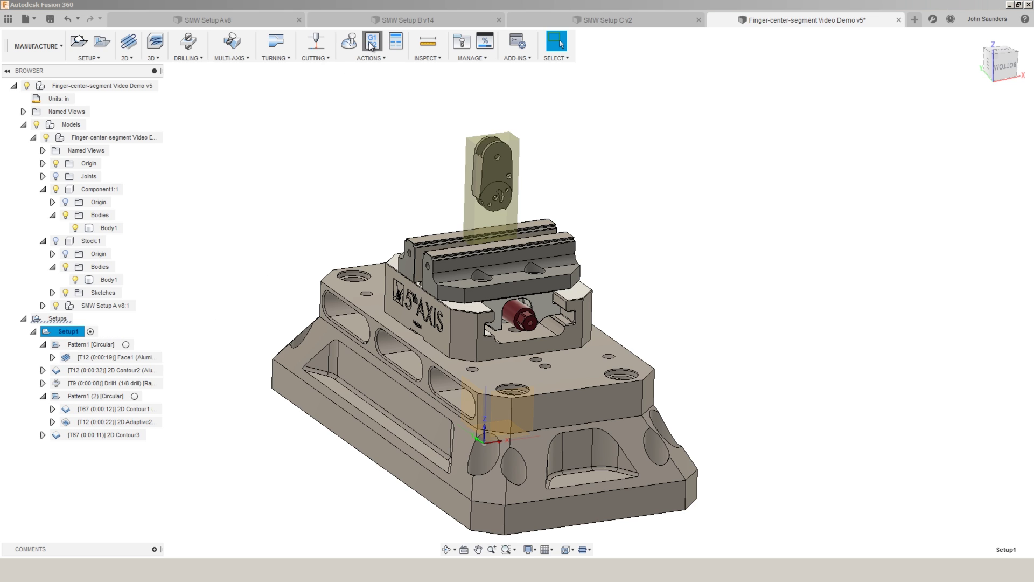
left_click(439, 270)
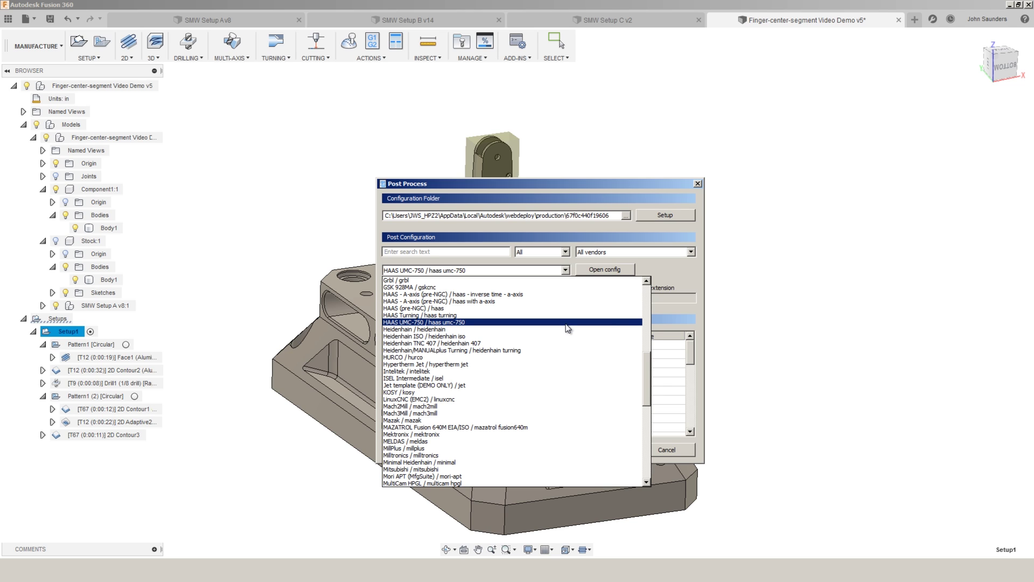
Step: Select the CAMplete APT (camplete) post and save program 1001 as 1001.apt, overwriting the existing file
scroll(539, 321, "up", 8)
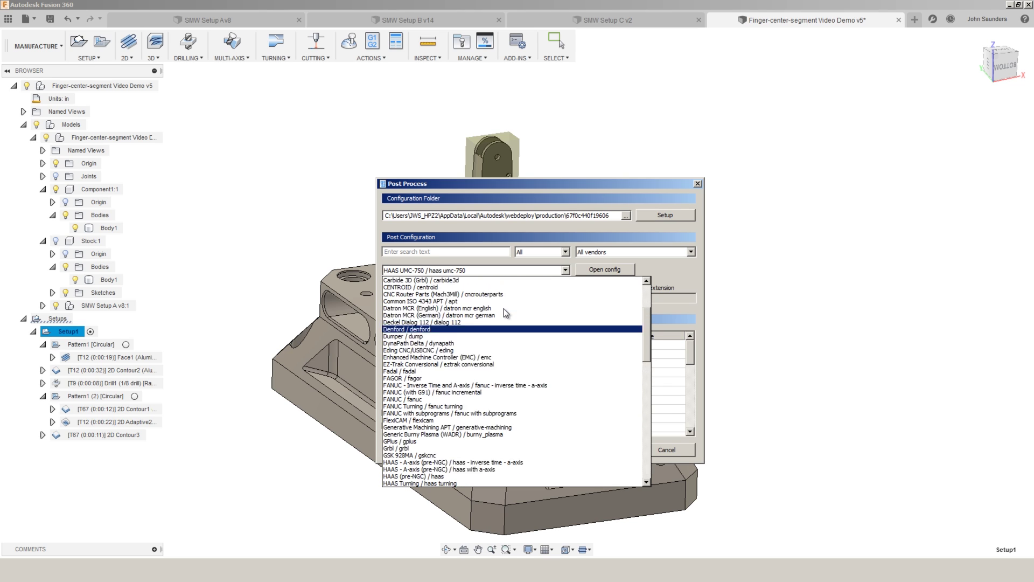
scroll(506, 313, "up", 1)
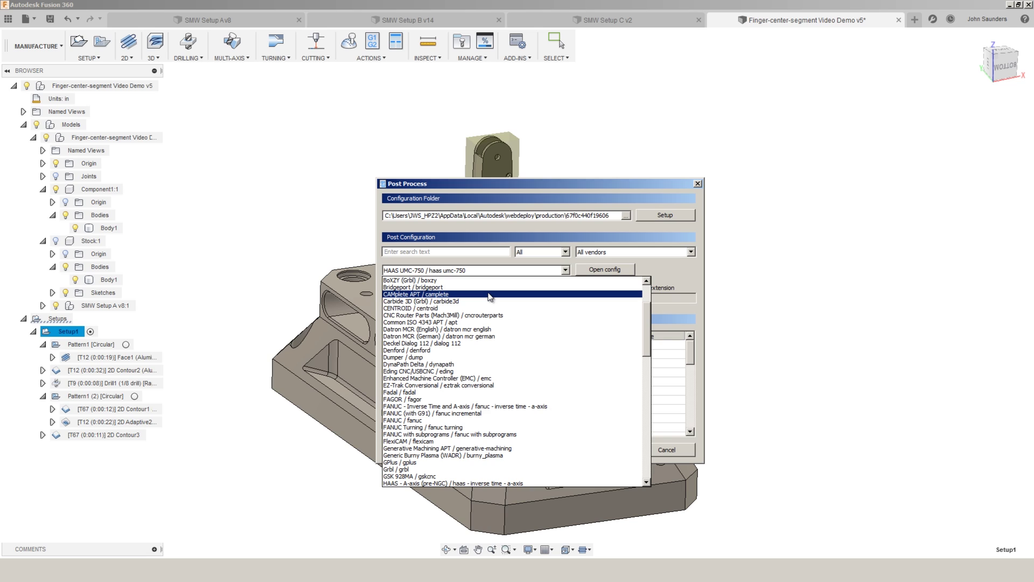
left_click(490, 295)
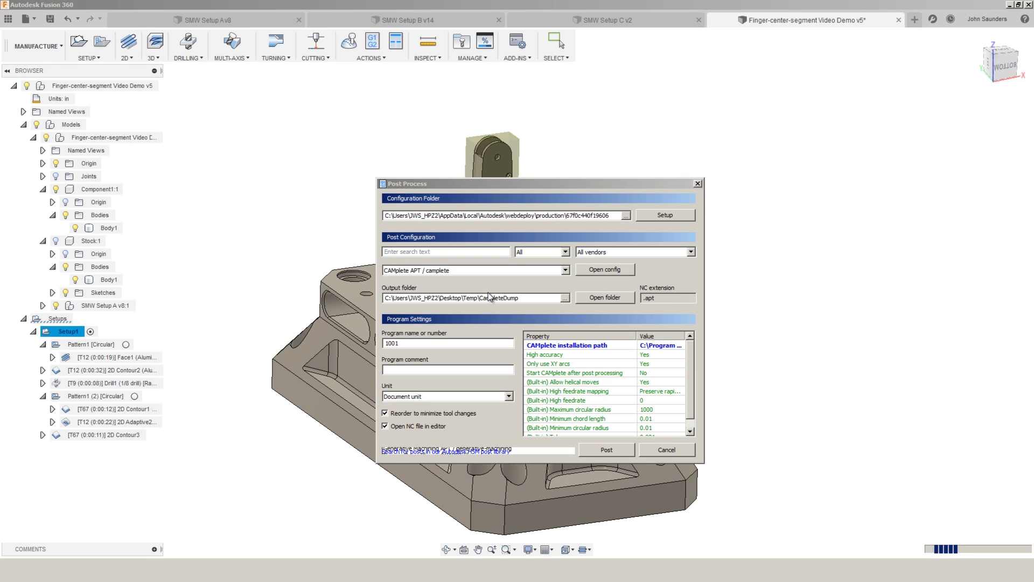
left_click(607, 450)
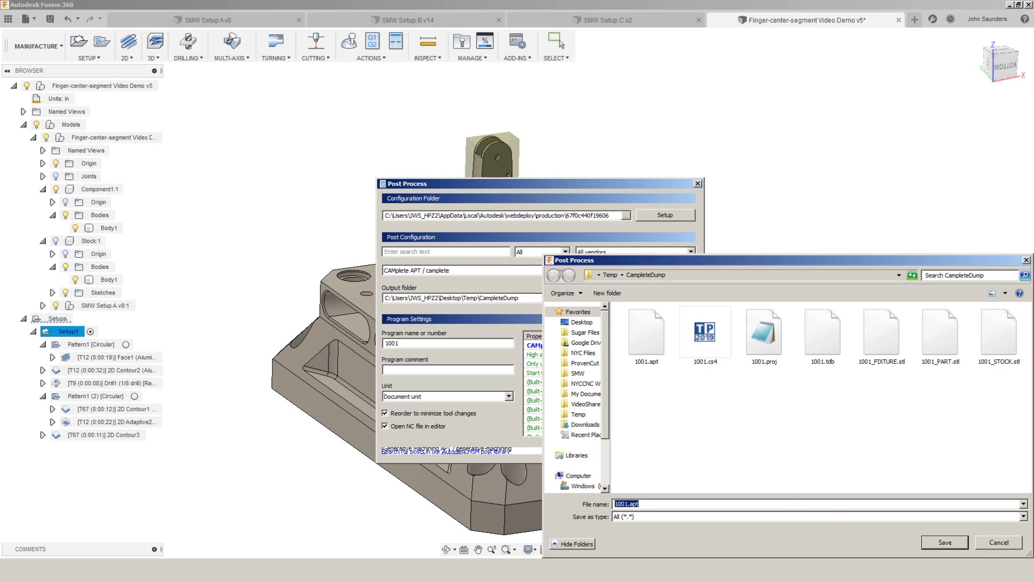
left_click(945, 543)
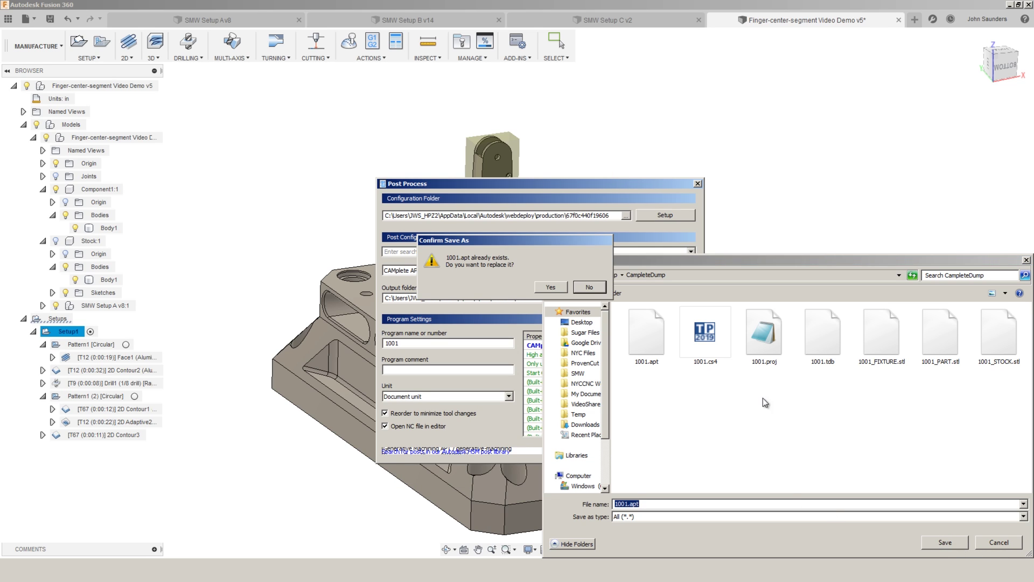
left_click(552, 286)
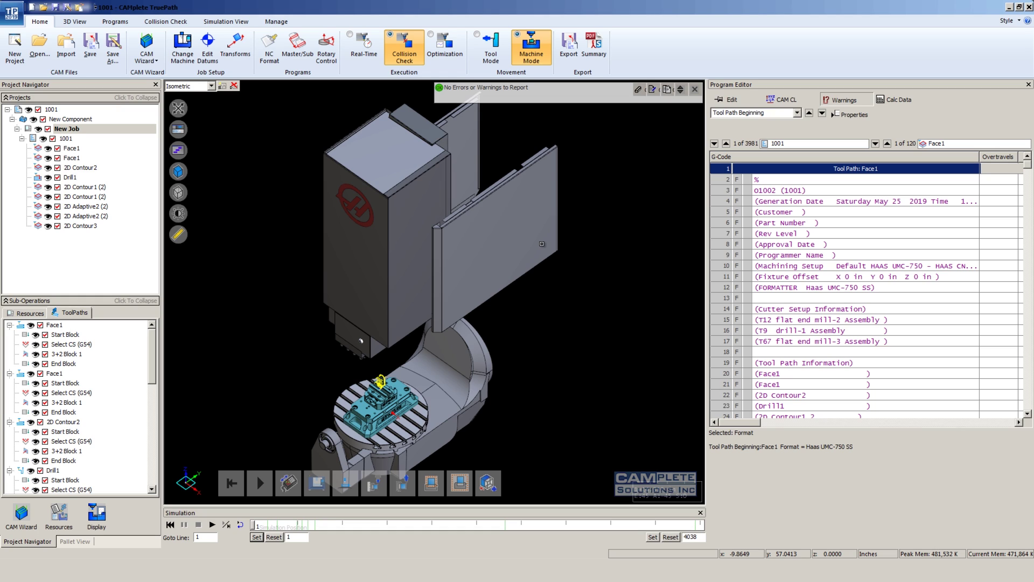
Step: Orbit to the table and vise, advance the simulation into 2D Adaptive2, and show the Collision Check settings
scroll(393, 367, "up", 3)
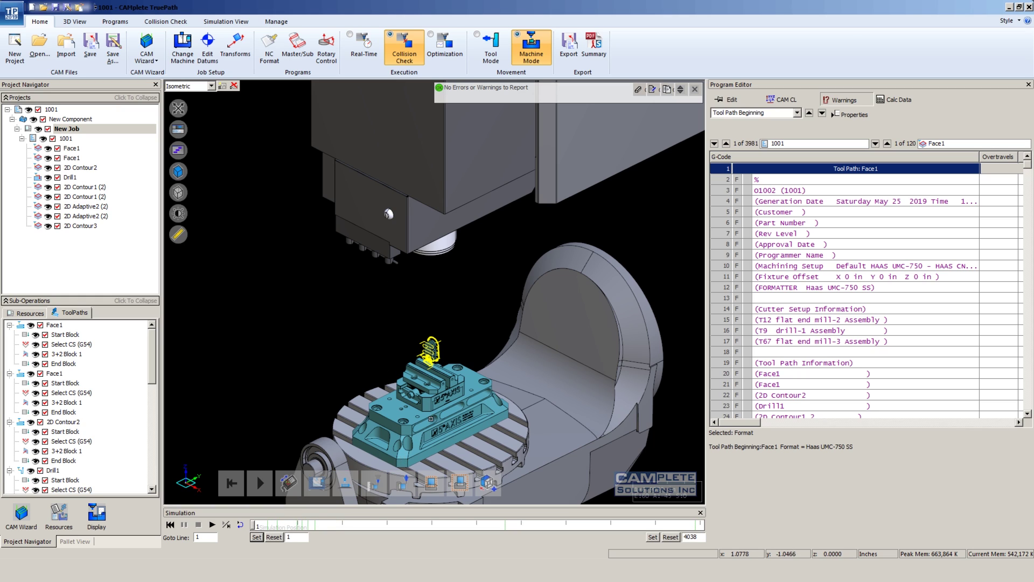
middle_click_drag(446, 342, 367, 406)
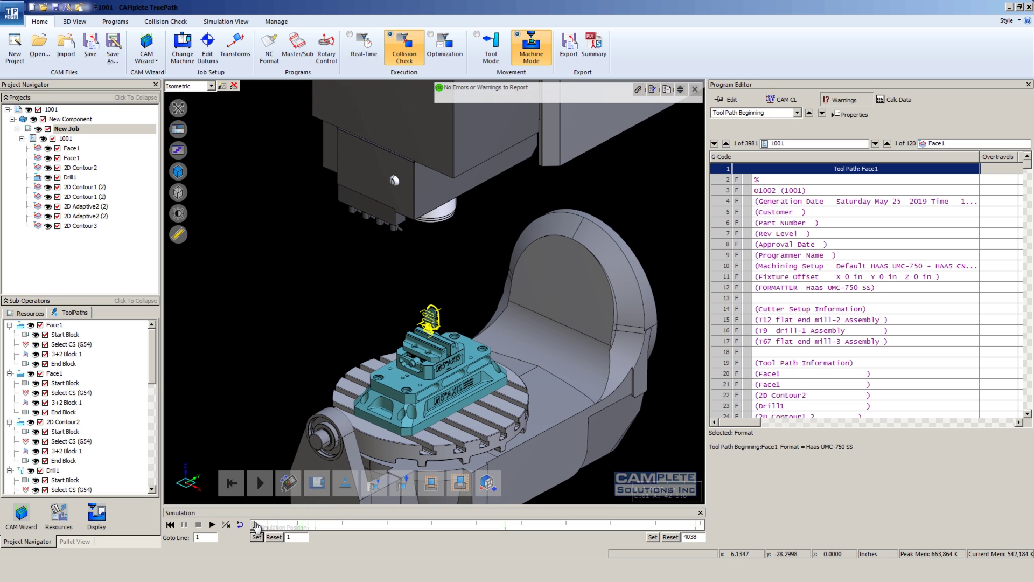
left_click_drag(254, 525, 507, 525)
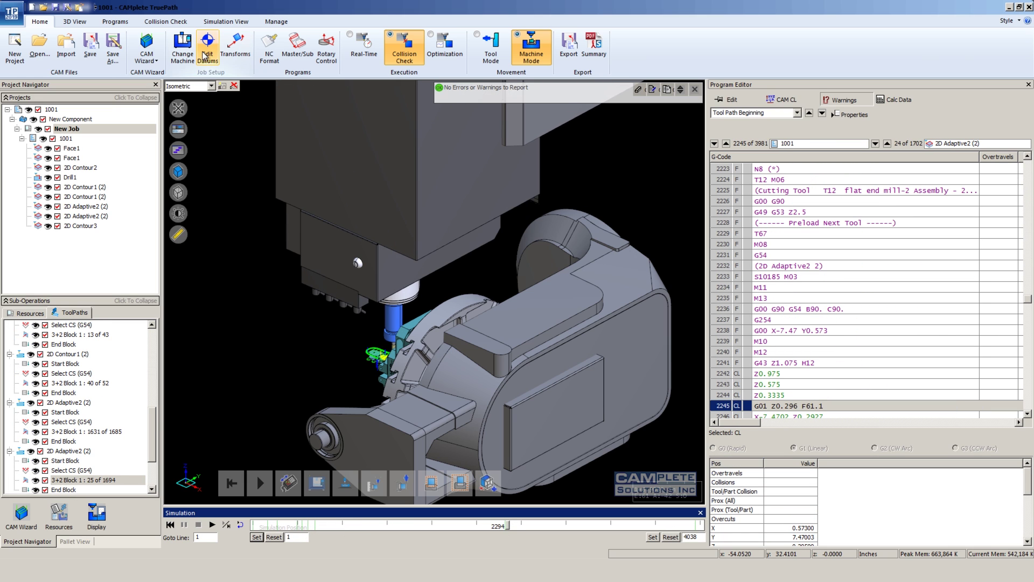
left_click(149, 24)
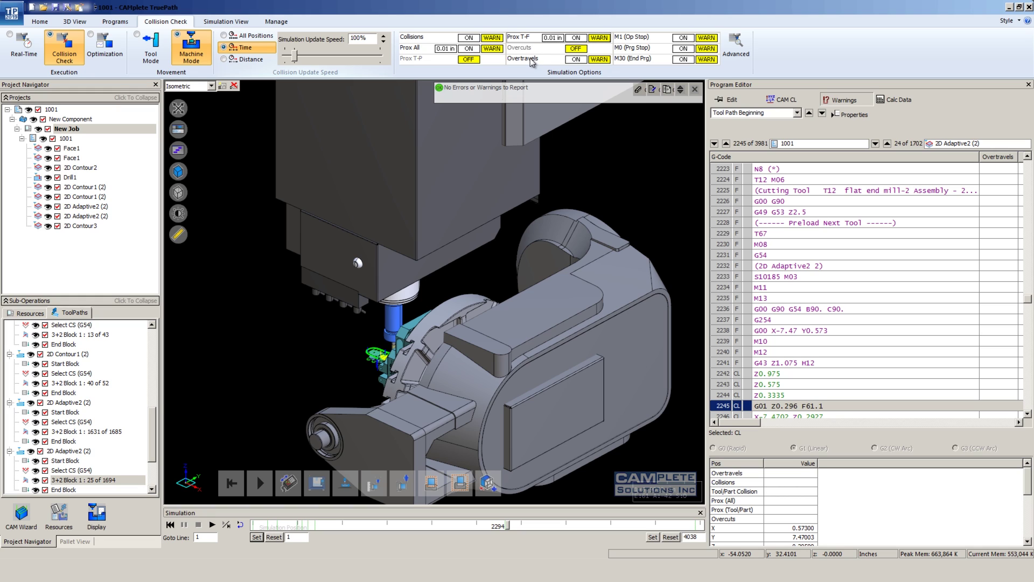
Step: Move the UMC-750 simulation further through the adaptive cut and zoom in on the machine
left_click_drag(510, 530, 426, 526)
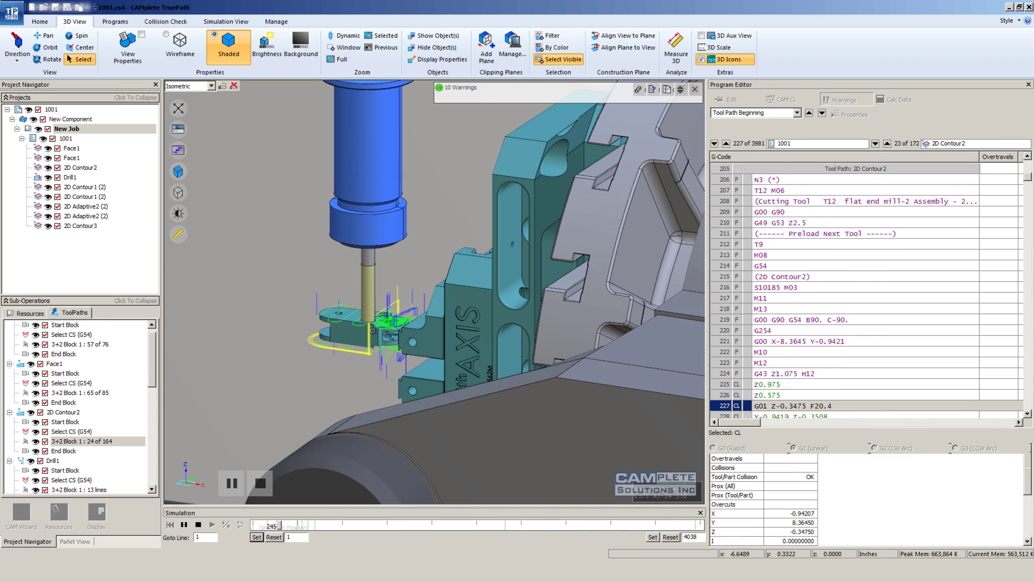
scroll(372, 330, "up", 2)
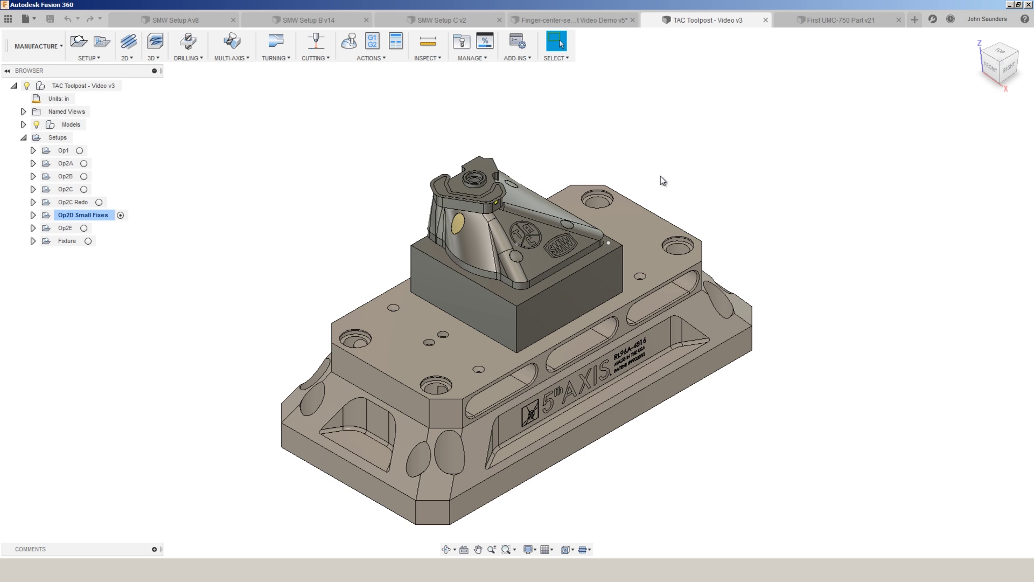
Step: Inspect the TAC Toolpost fixture from back, top, side and underside views, then open First UMC-750 Part v21
middle_click_drag(651, 139, 585, 168, "shift")
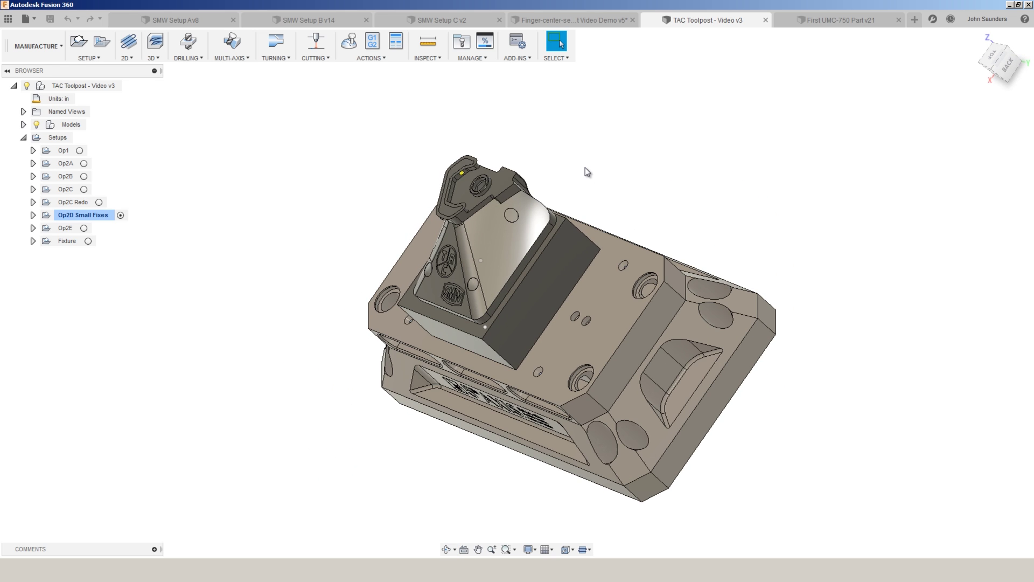
scroll(586, 168, "up", 2)
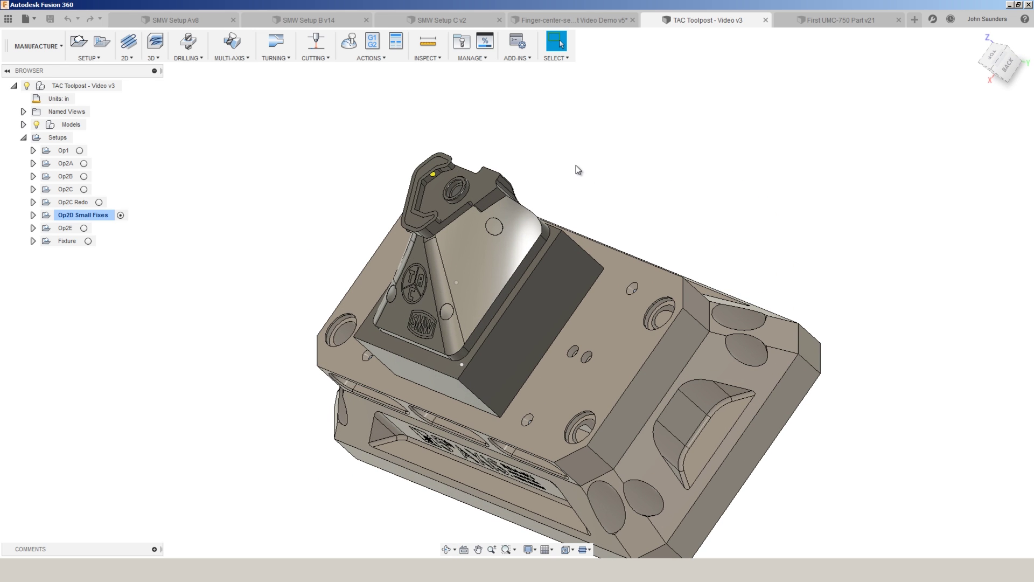
middle_click_drag(577, 169, 625, 168, "shift")
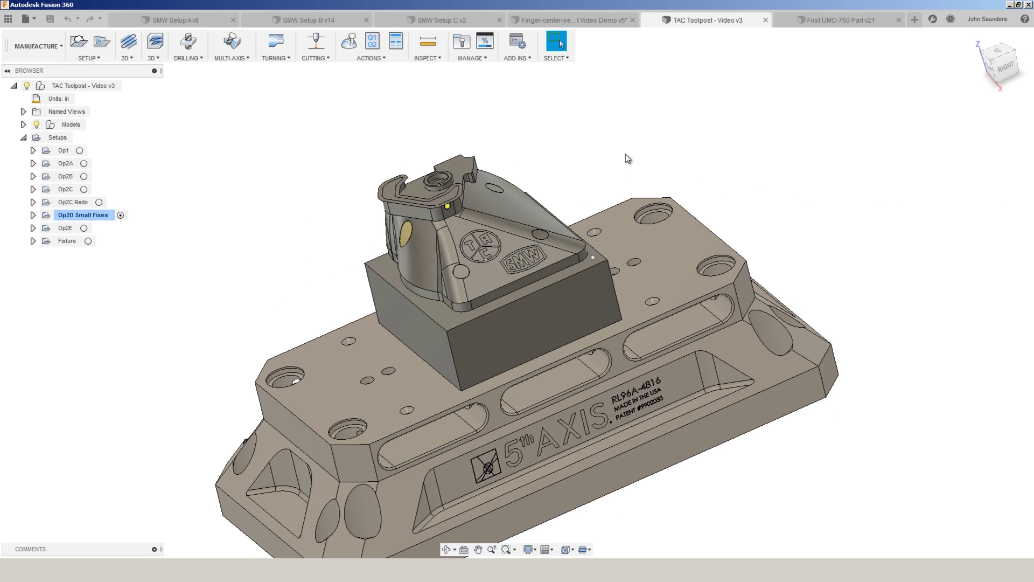
scroll(512, 201, "up", 5)
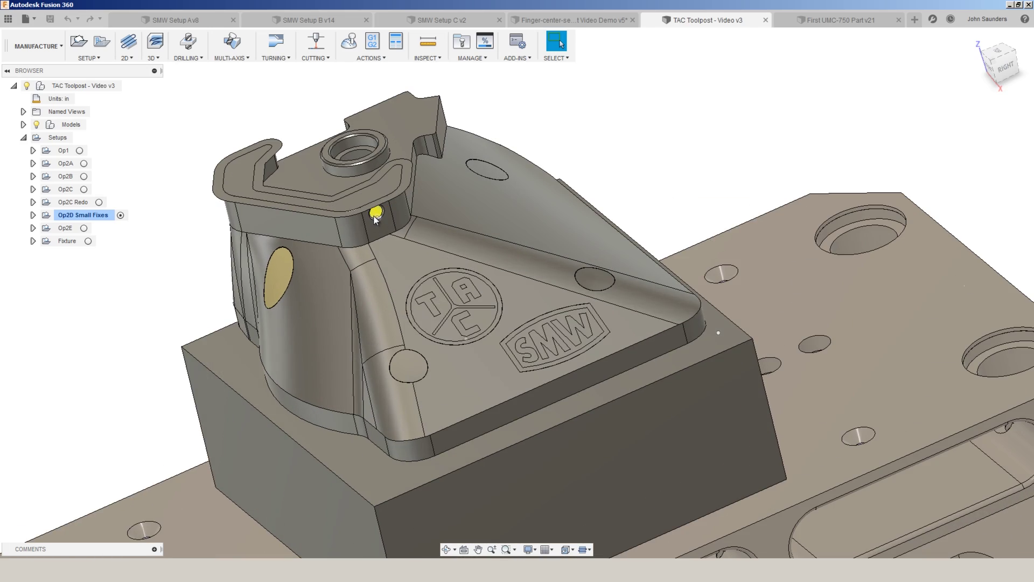
scroll(376, 215, "down", 2)
middle_click_drag(381, 212, 329, 174, "shift")
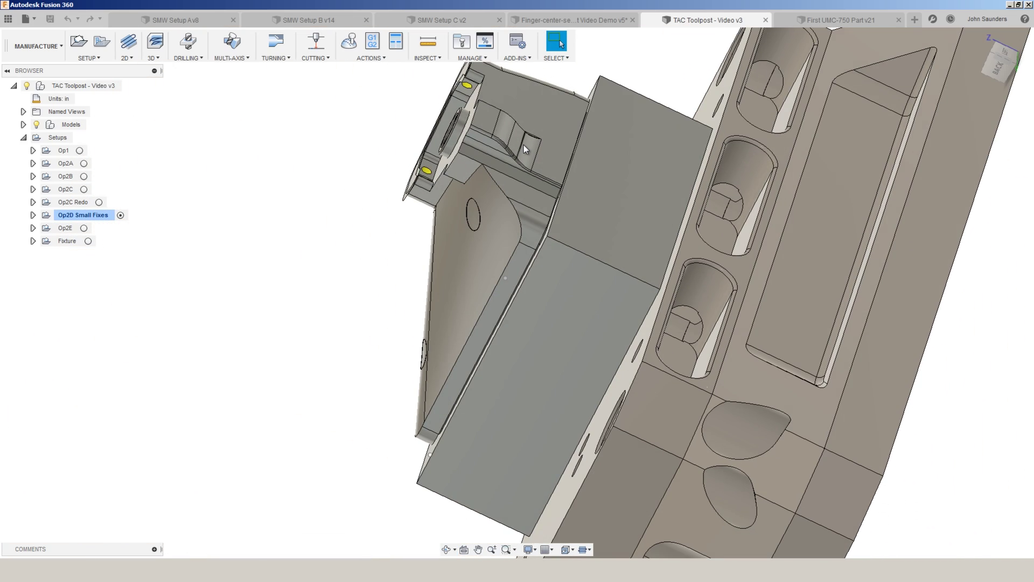
middle_click_drag(535, 179, 637, 144, "shift")
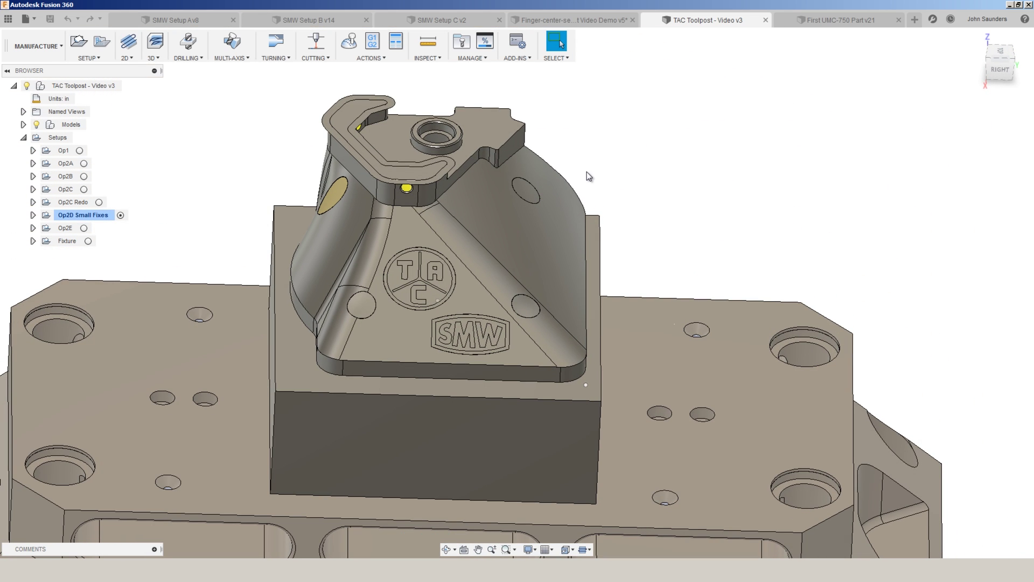
left_click(823, 21)
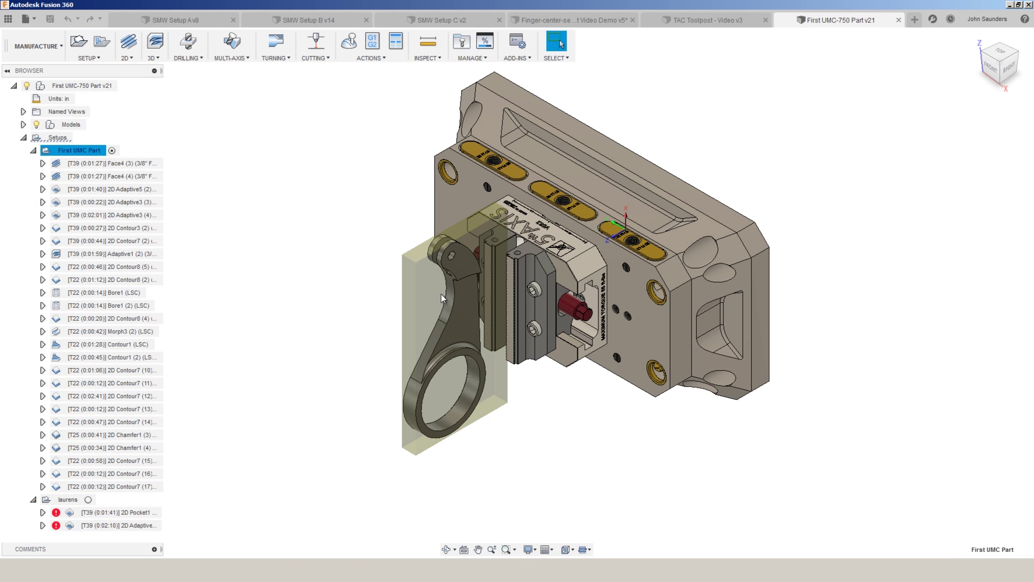
middle_click_drag(441, 318, 463, 289, "shift")
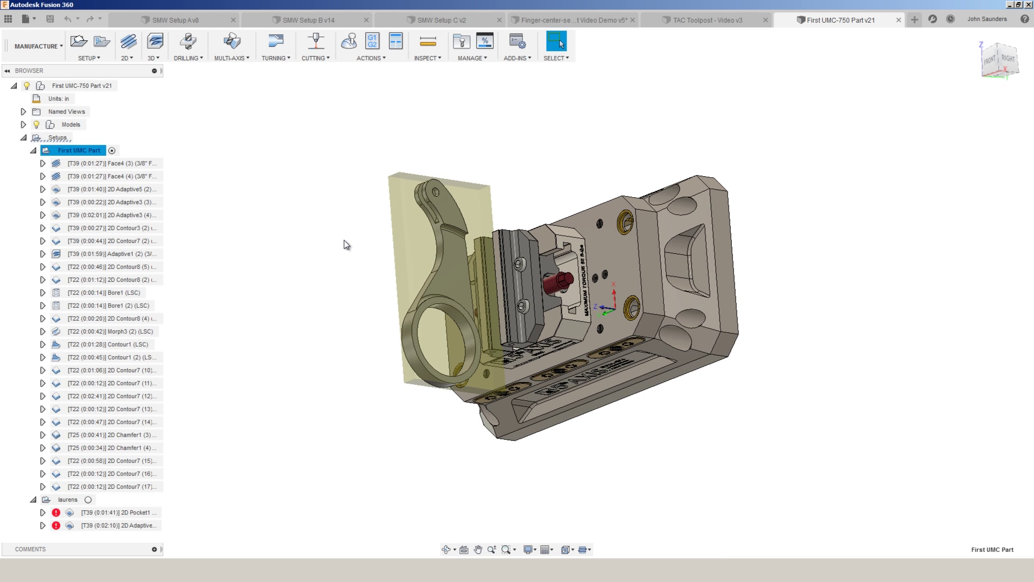
middle_click_drag(347, 245, 513, 285, "shift")
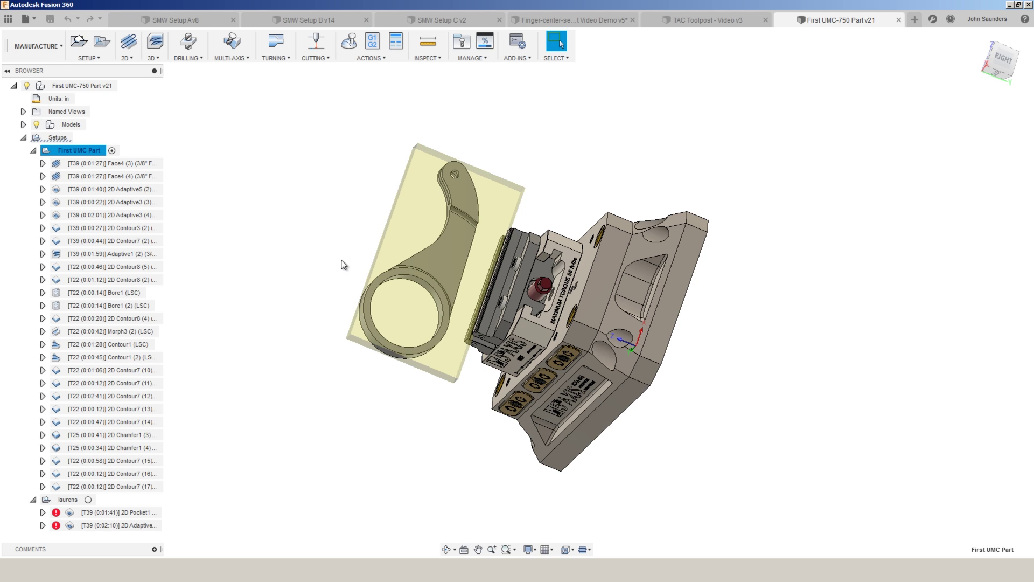
middle_click_drag(308, 212, 490, 248, "shift")
scroll(338, 225, "up", 3)
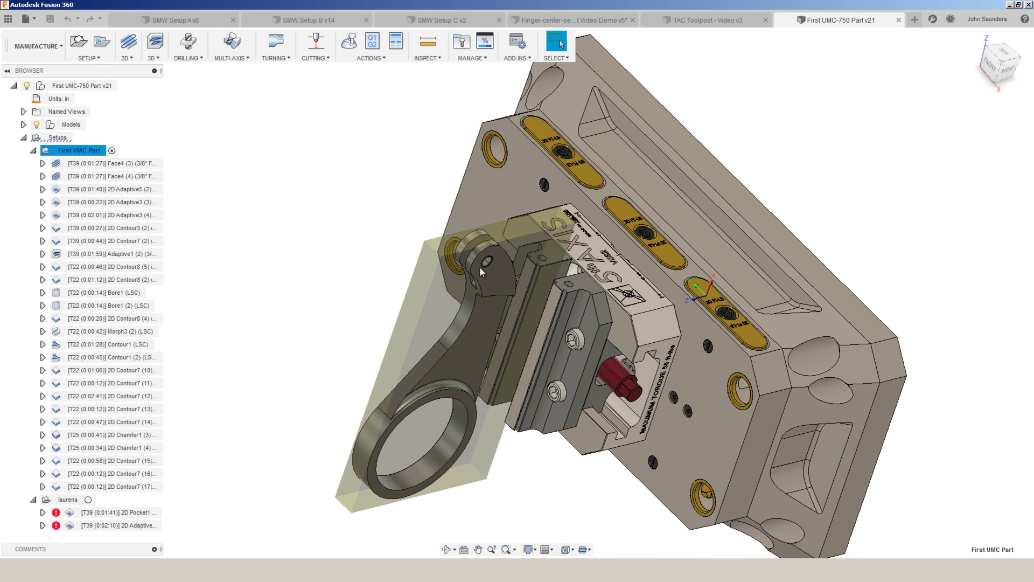
middle_click_drag(454, 314, 440, 274, "shift")
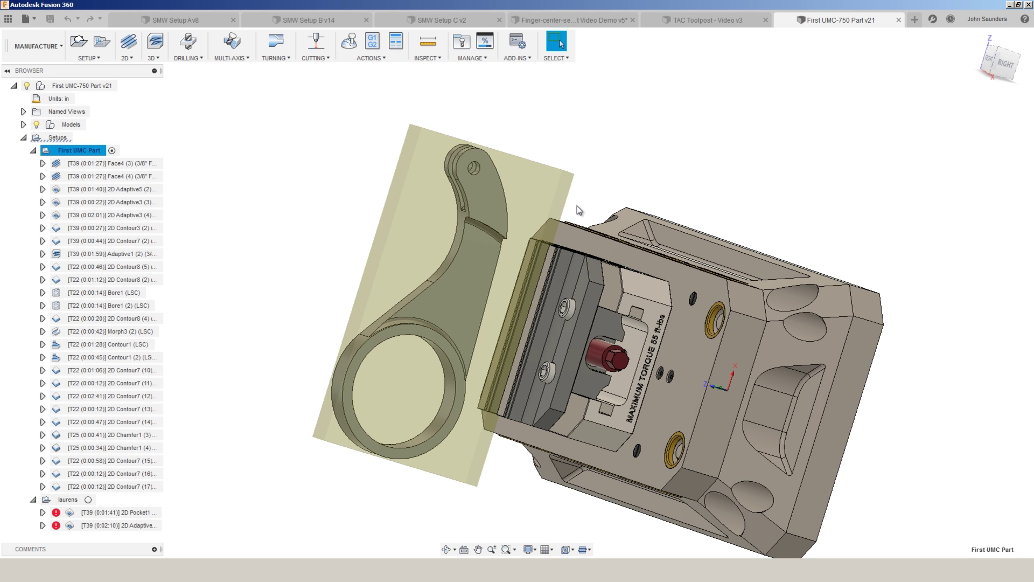
middle_click_drag(579, 210, 361, 173, "shift")
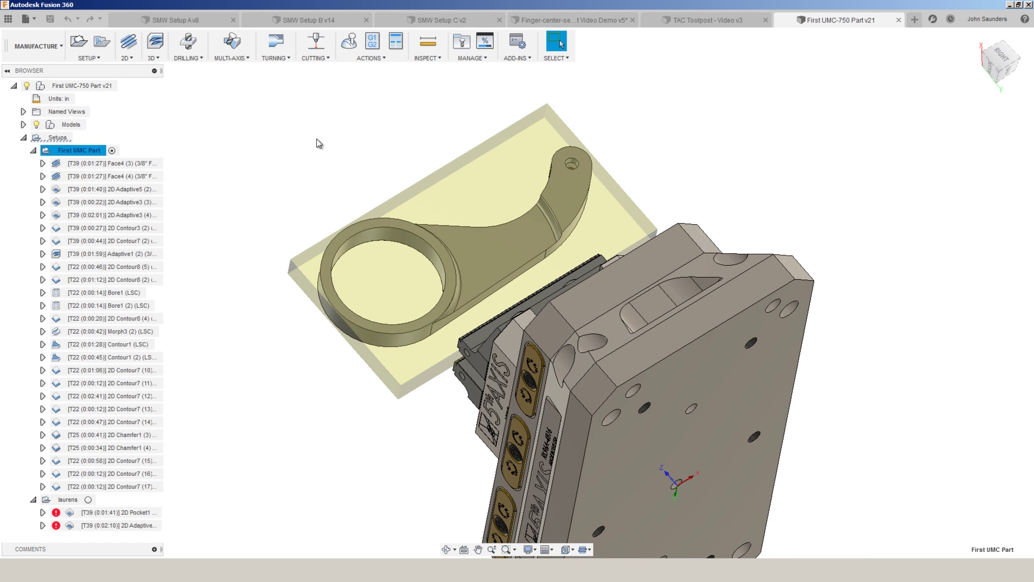
left_click(145, 164)
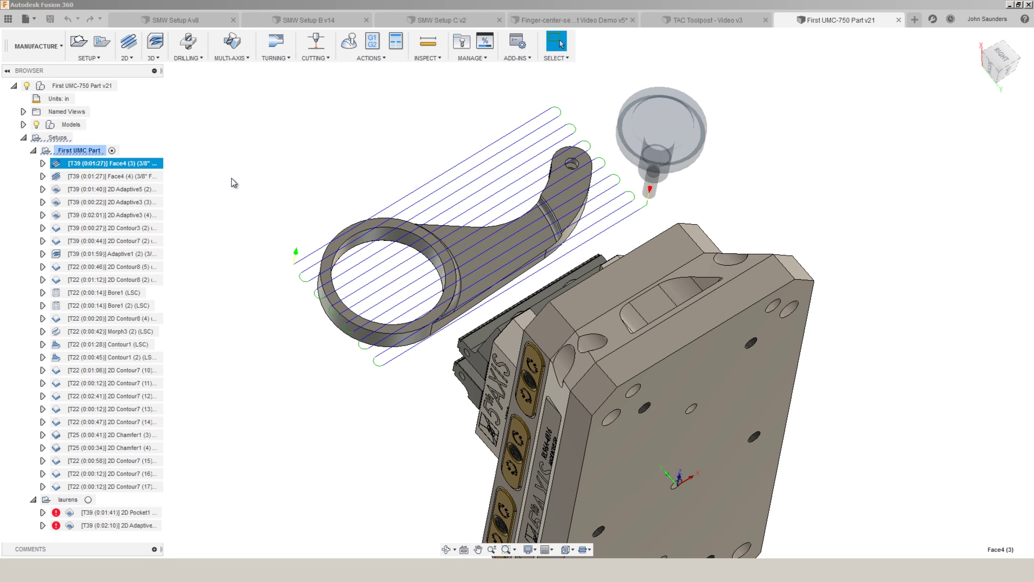
middle_click_drag(621, 178, 621, 198, "shift")
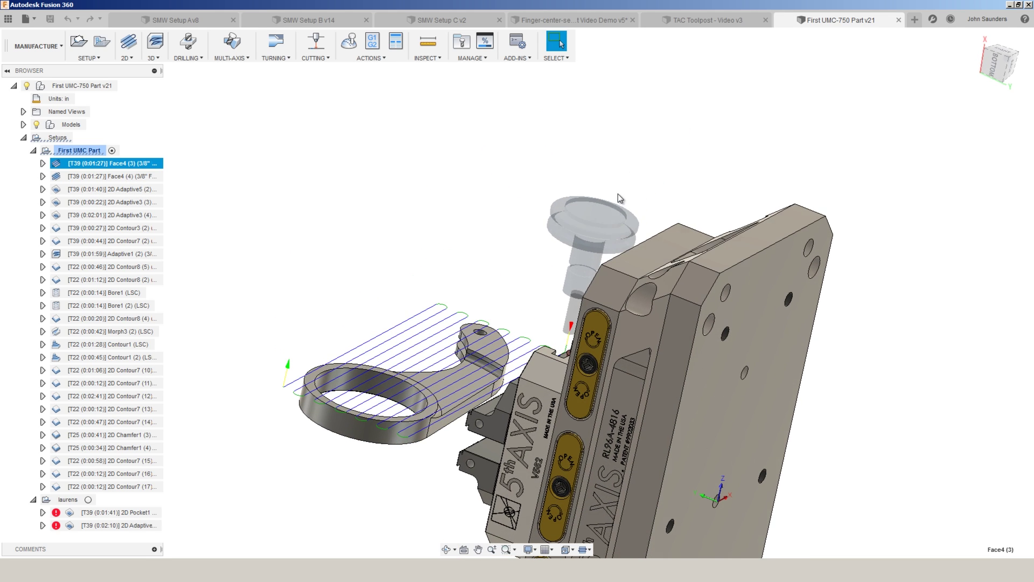
middle_click_drag(625, 251, 539, 251, "shift")
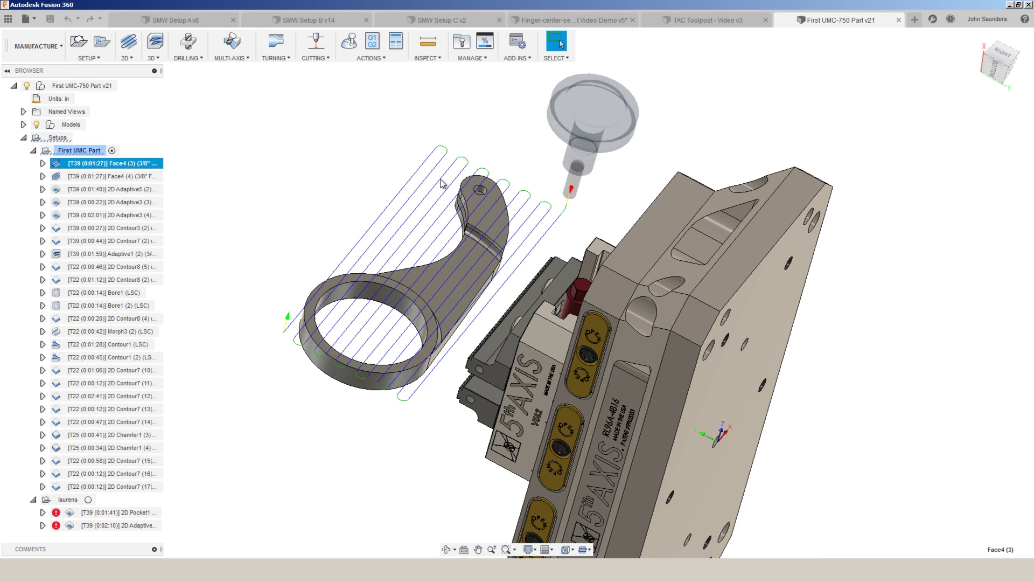
left_click(124, 253)
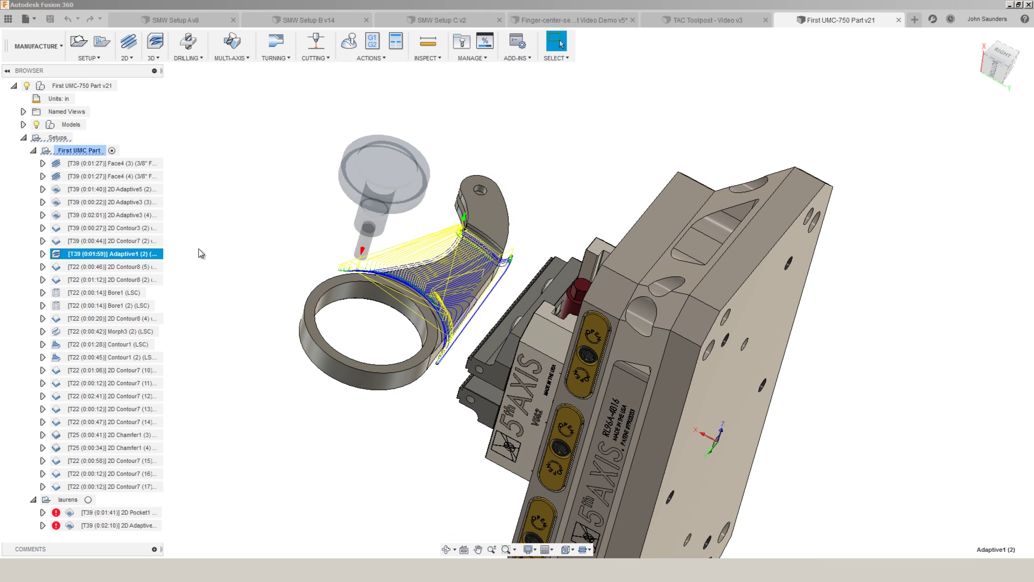
left_click(130, 190)
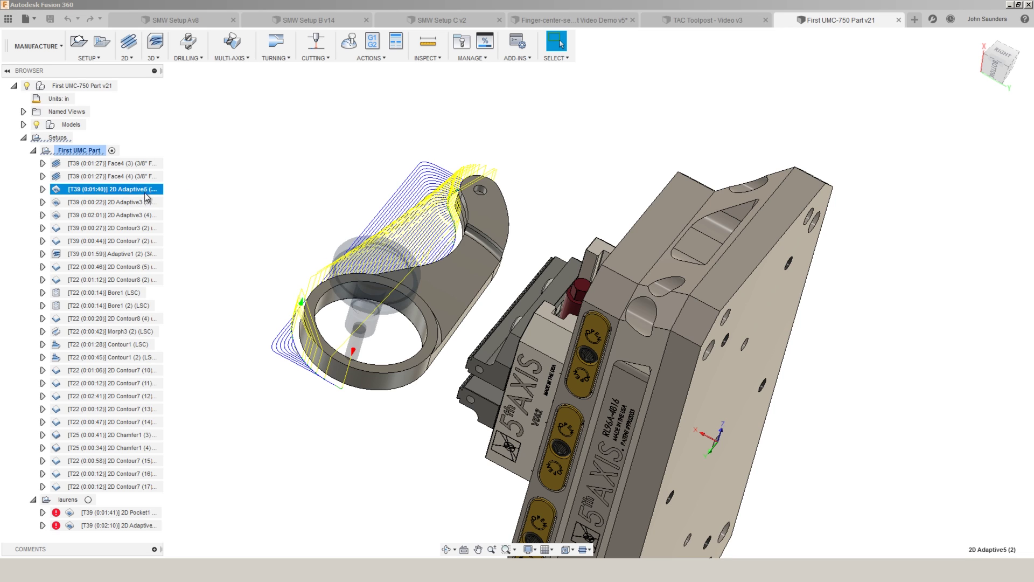
left_click(89, 153)
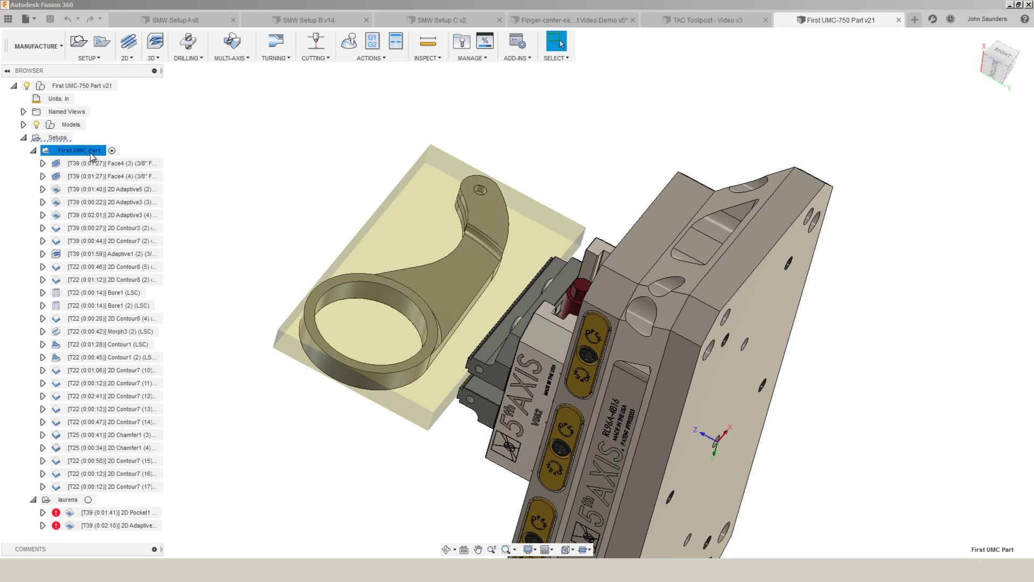
left_click(97, 164)
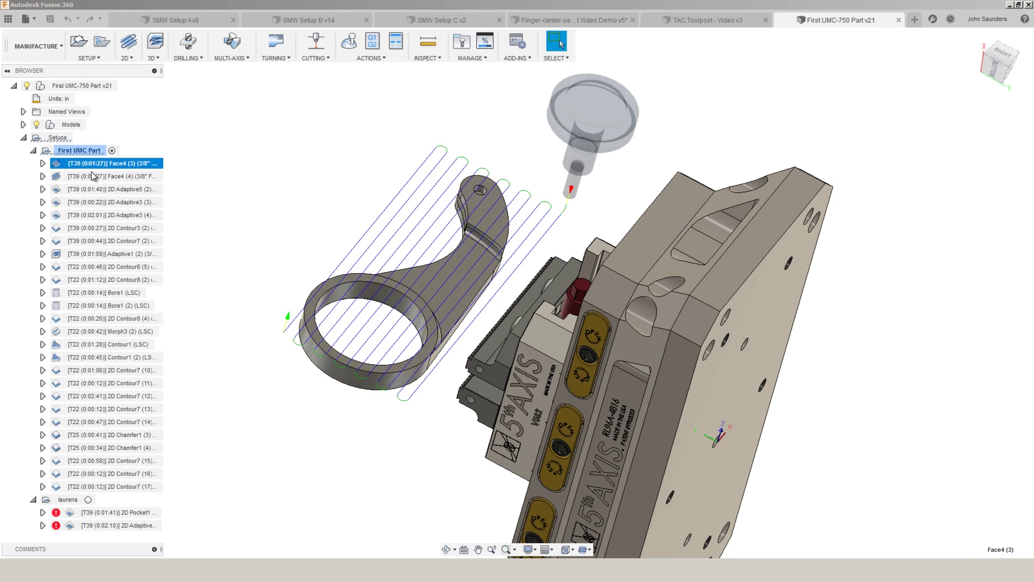
left_click(97, 215, "shift")
left_click(80, 150)
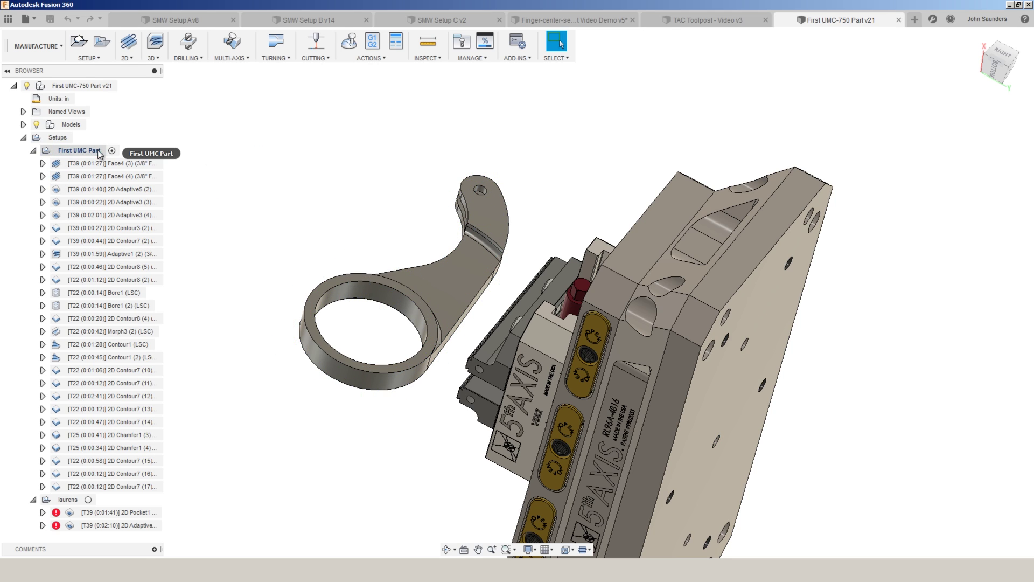
right_click(89, 151)
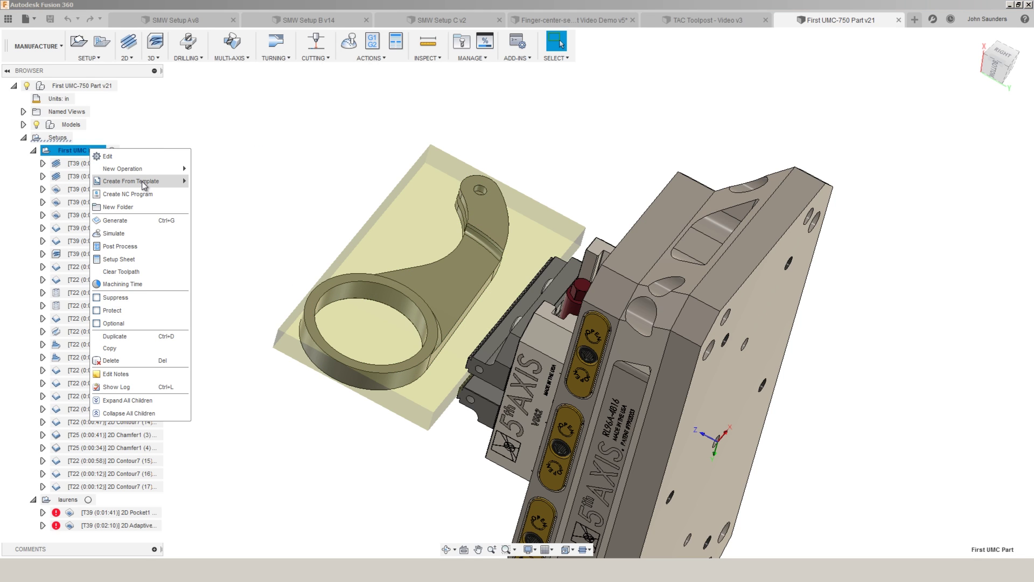
mouse_move(161, 181)
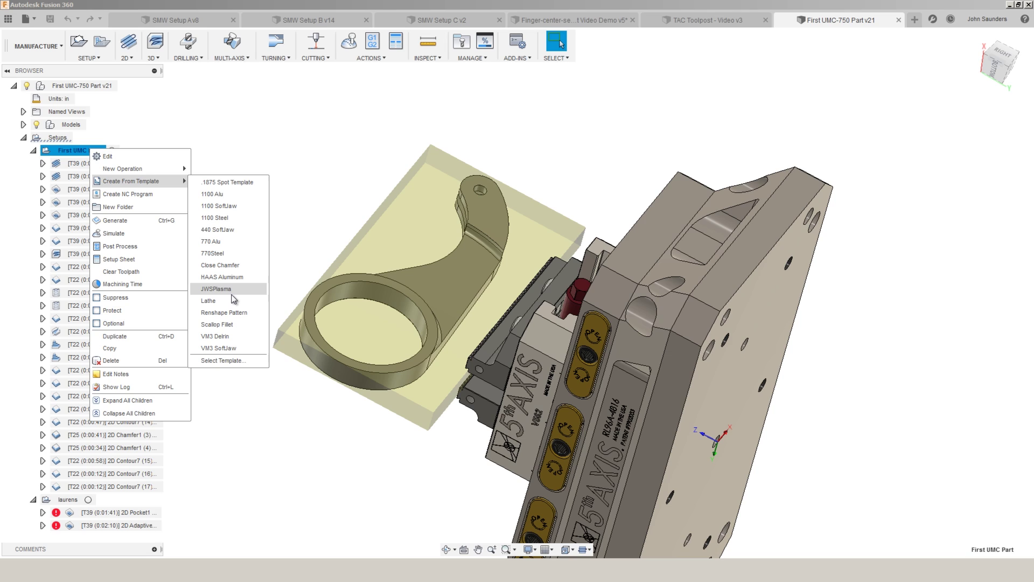
left_click(340, 136)
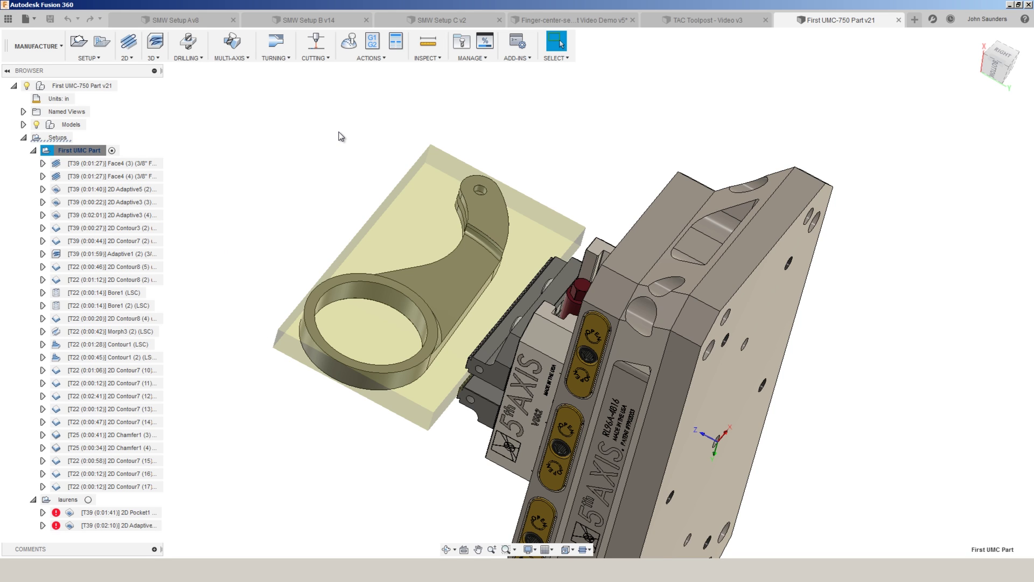